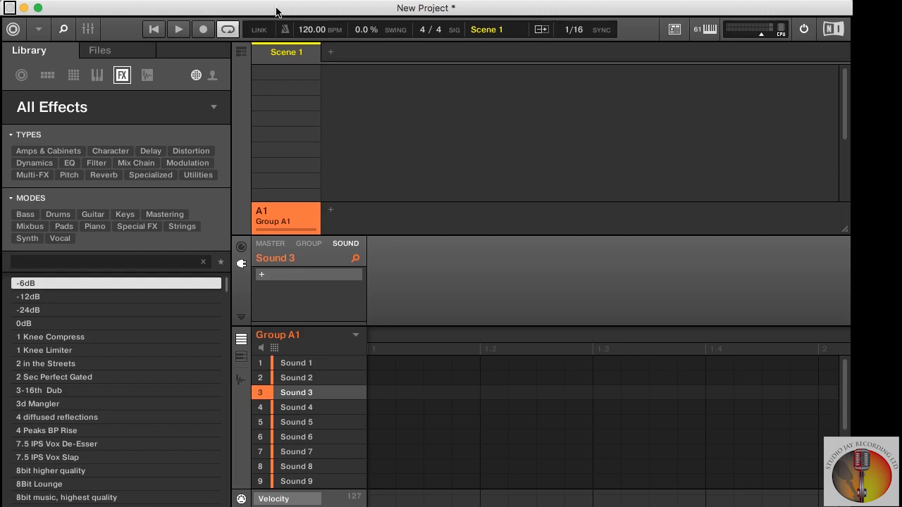
# - Switch the library browser to All Groups and filter it to Kits of the Analog Kit type
pyautogui.press('shift+super+f')
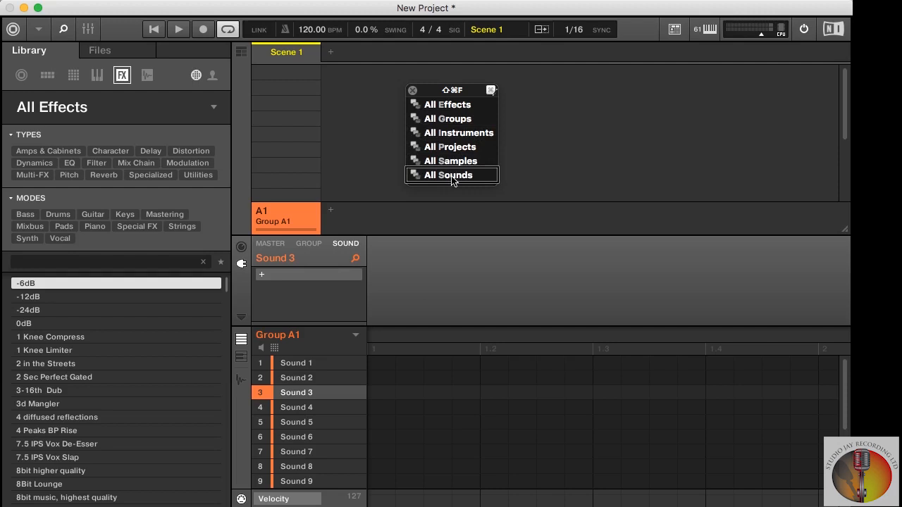
pyautogui.click(452, 124)
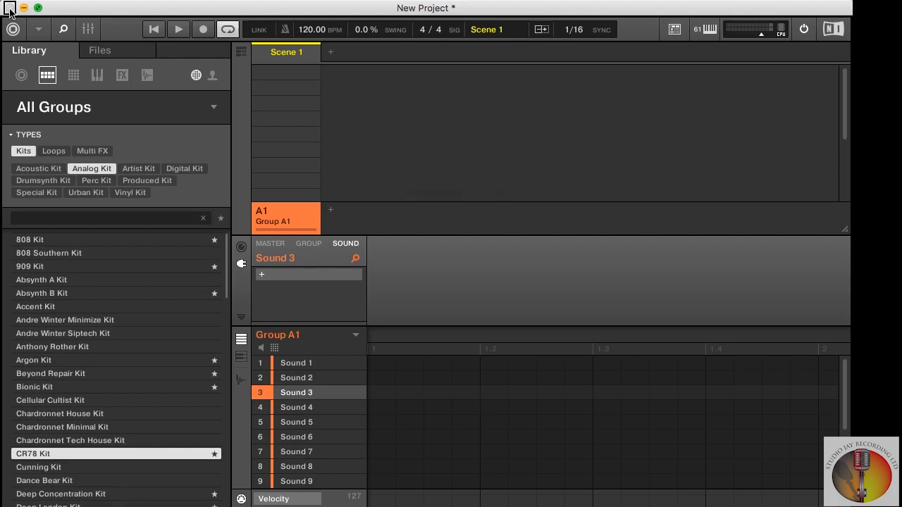
pyautogui.press('shift+super+2')
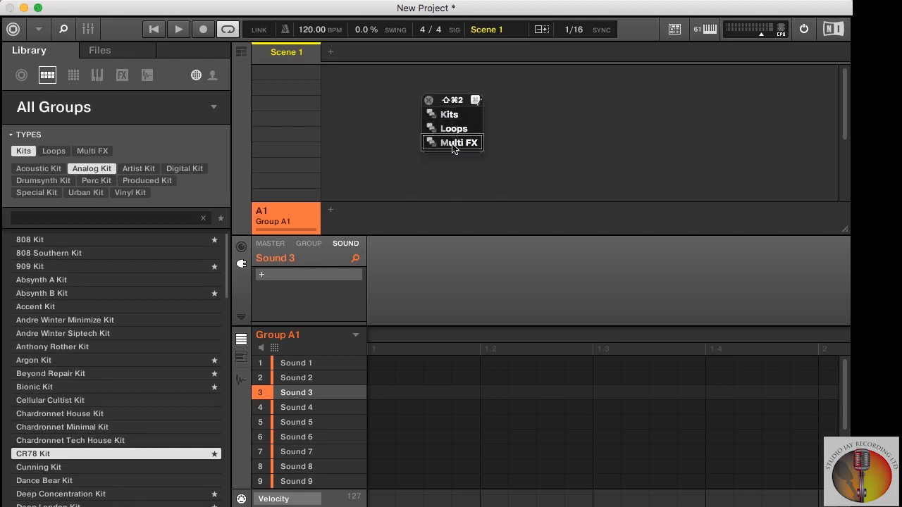
pyautogui.click(452, 117)
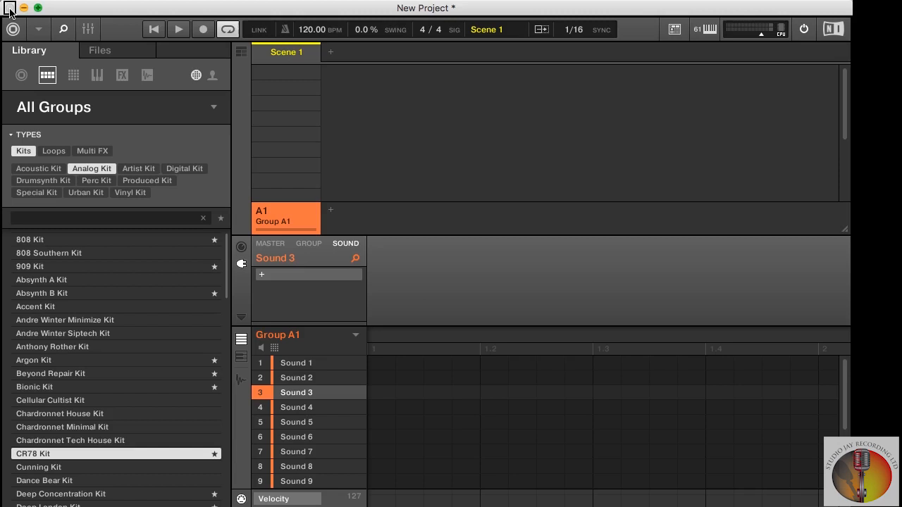
pyautogui.press('alt+super+2')
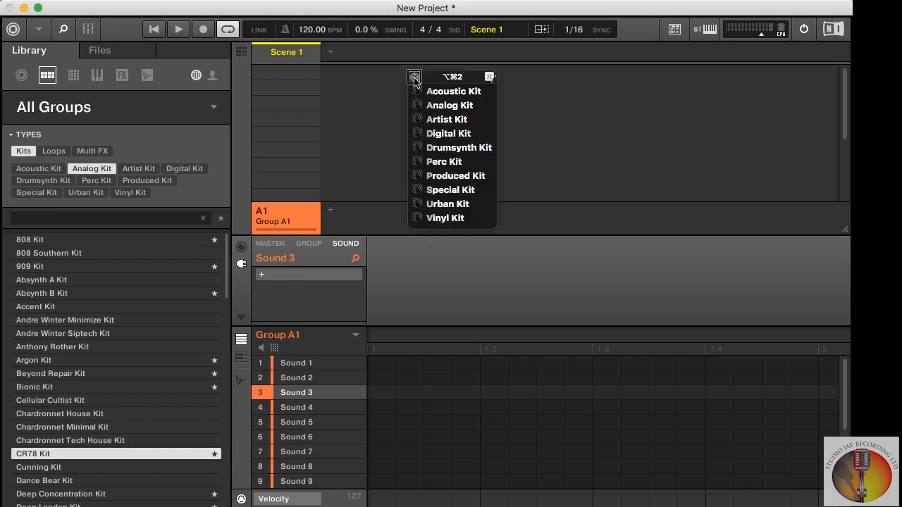
pyautogui.click(453, 108)
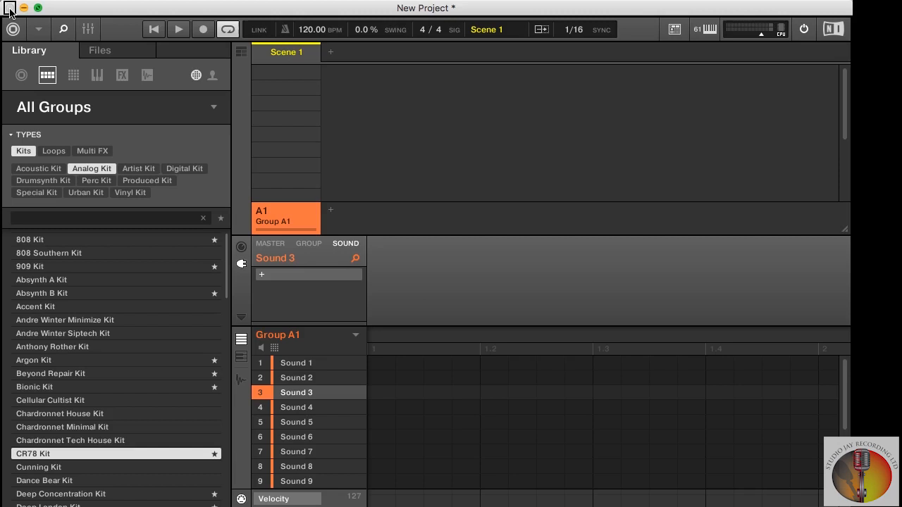
# - Find 808 Kit in the kit list and load it into Group A1
pyautogui.press('Down')
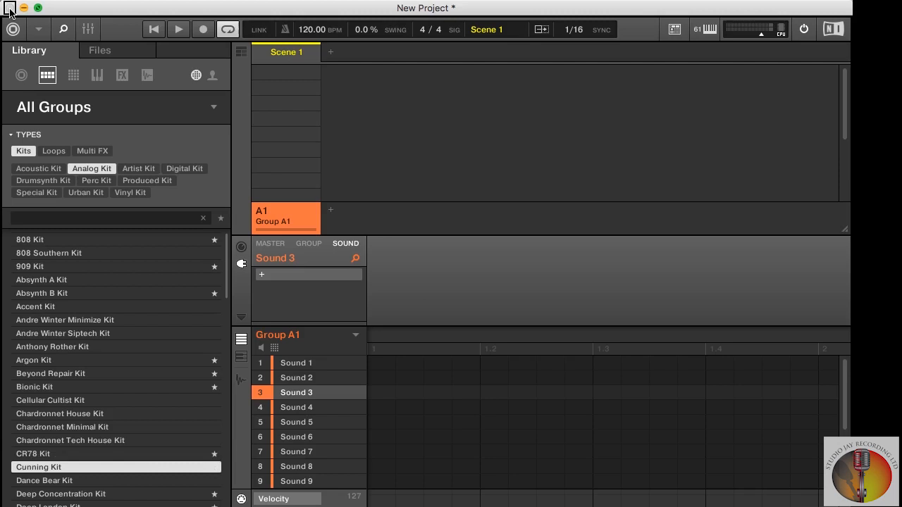
pyautogui.press('Down')
pyautogui.press('Up')
pyautogui.press('Up')
pyautogui.press('Up')
pyautogui.press('Up')
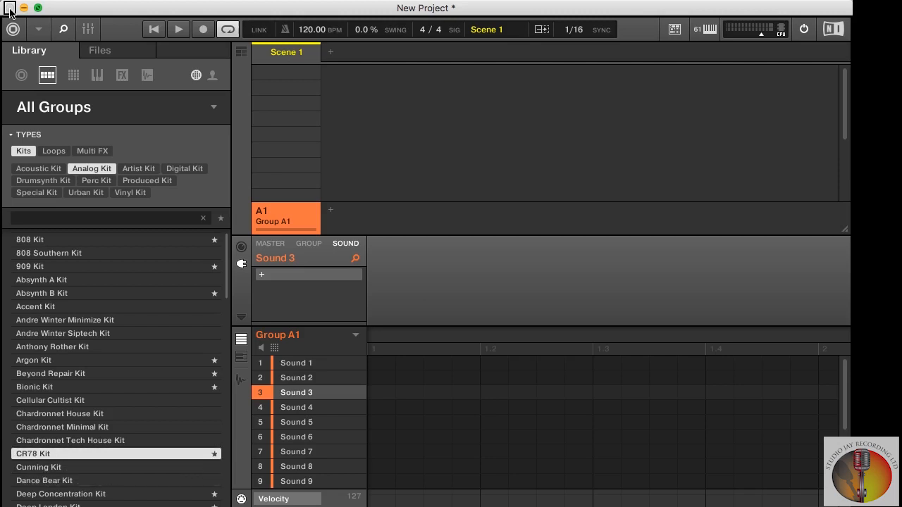
pyautogui.press('Up')
pyautogui.press('Up')
pyautogui.press('Up')
pyautogui.press('Up')
pyautogui.press('Up')
pyautogui.press('Up')
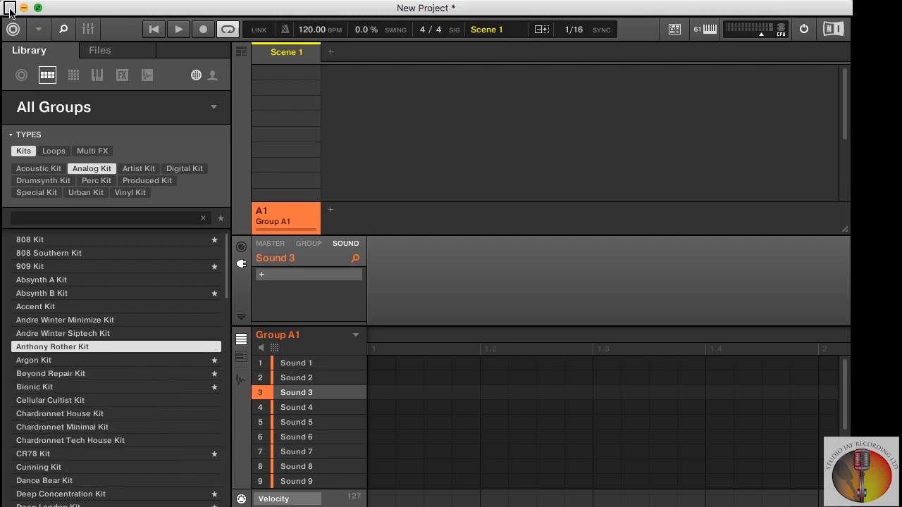
pyautogui.press('Up')
pyautogui.press('Up')
pyautogui.press('Up')
pyautogui.press('Up')
pyautogui.press('Up')
pyautogui.press('Up')
pyautogui.press('Up')
pyautogui.press('Up')
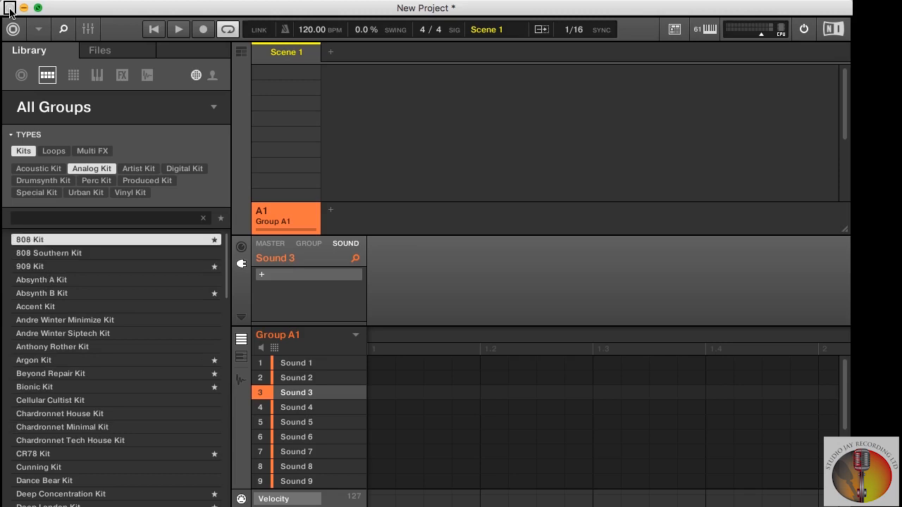
pyautogui.press('Return')
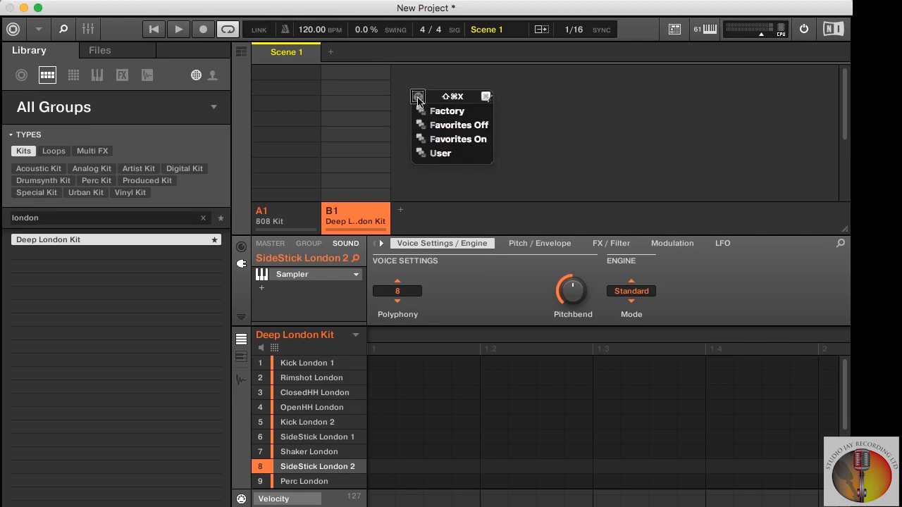
# - Show the user content in the library and switch back to the factory content
pyautogui.click(453, 154)
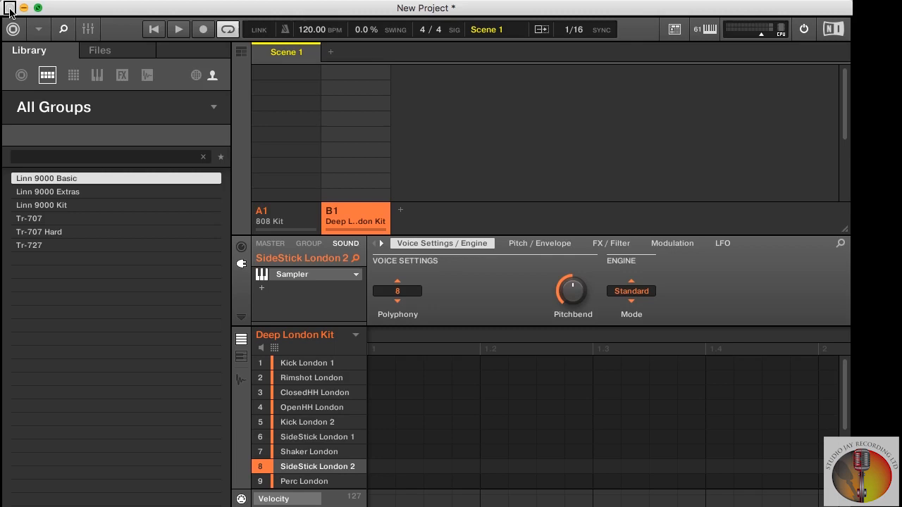
pyautogui.press('super+shift+x')
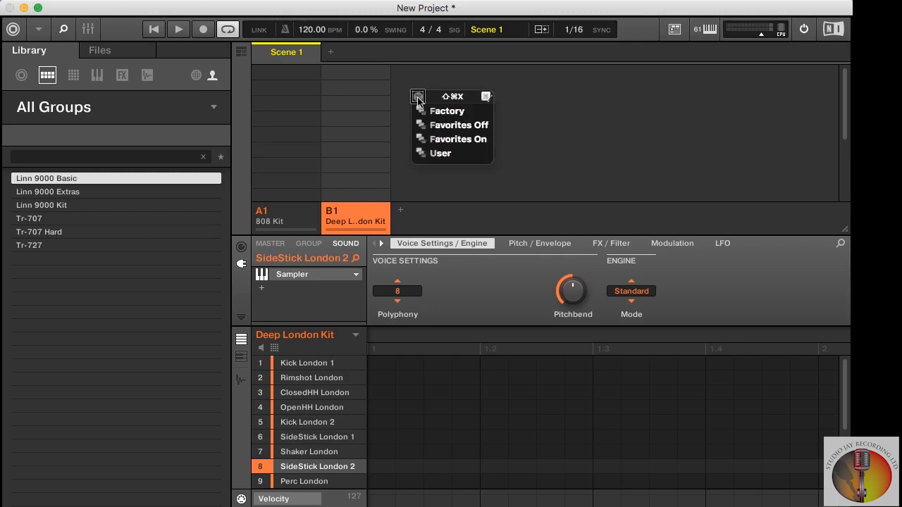
pyautogui.click(453, 116)
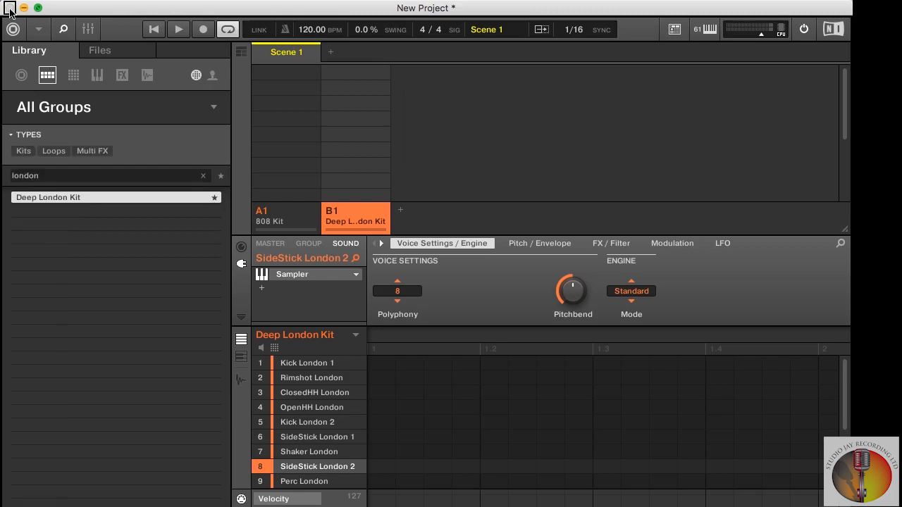
# - Turn the library's favorites filter on and back off
pyautogui.press('super+shift+x')
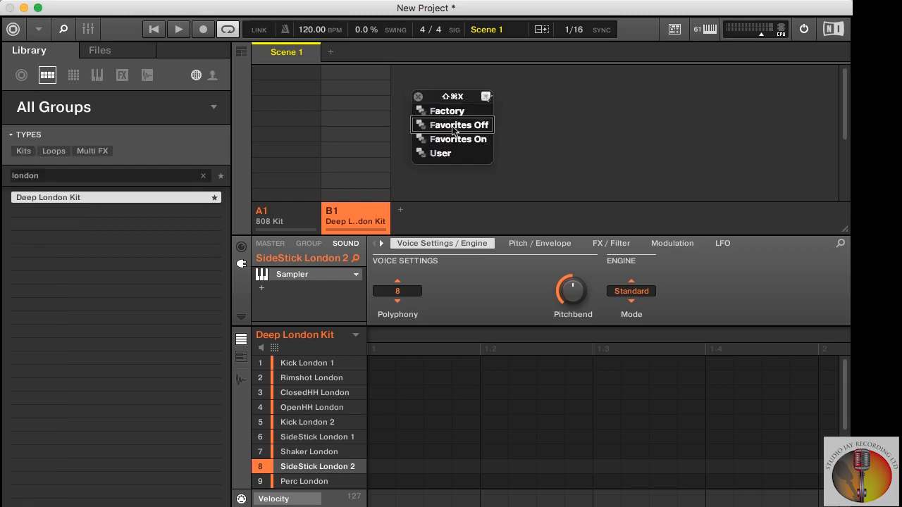
pyautogui.click(454, 140)
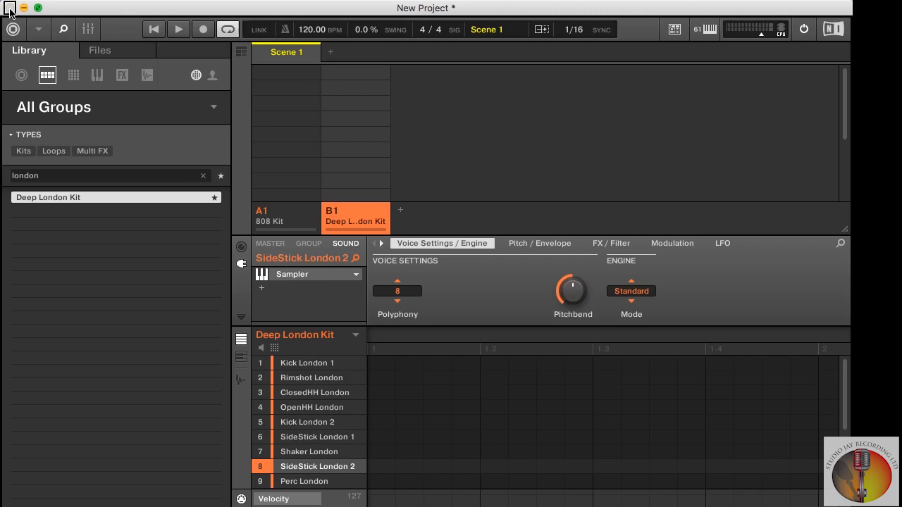
pyautogui.press('super+shift+x')
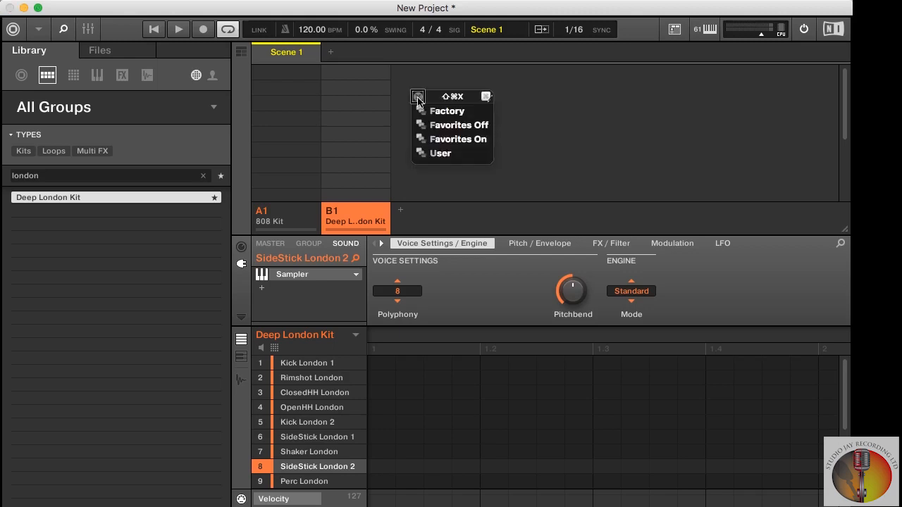
pyautogui.click(455, 126)
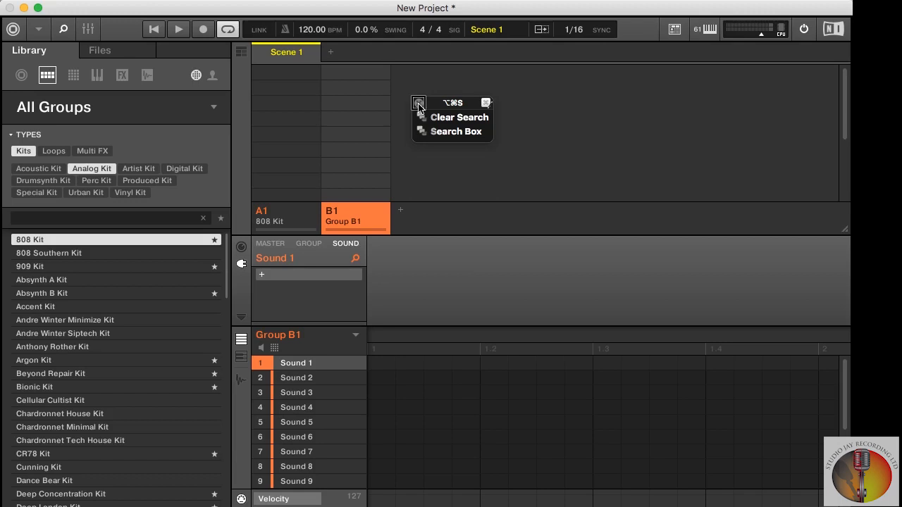
# - Clear the library search and its type filters, and filter the groups to Kits
pyautogui.click(453, 117)
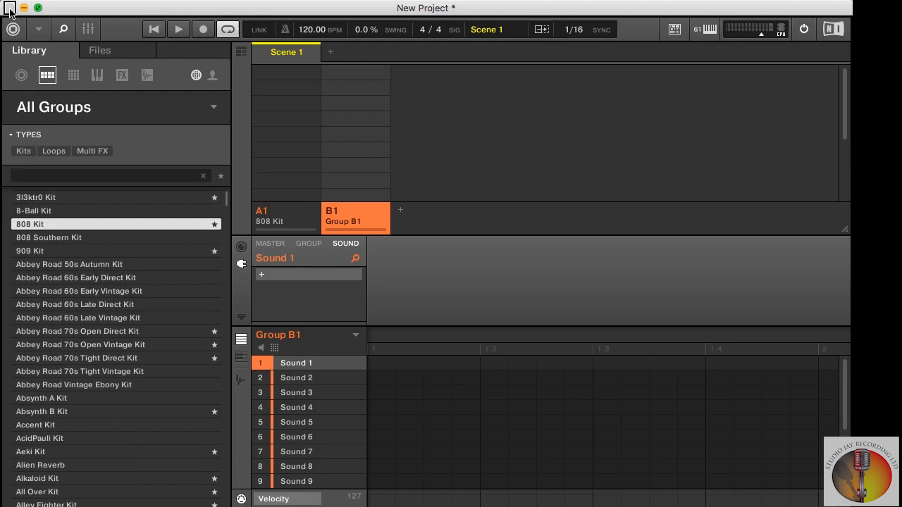
pyautogui.press('shift+super+2')
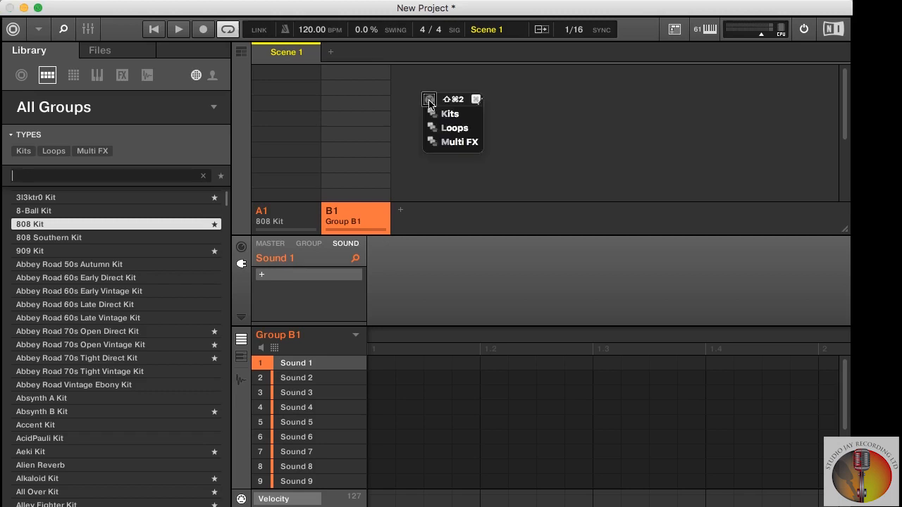
pyautogui.click(453, 120)
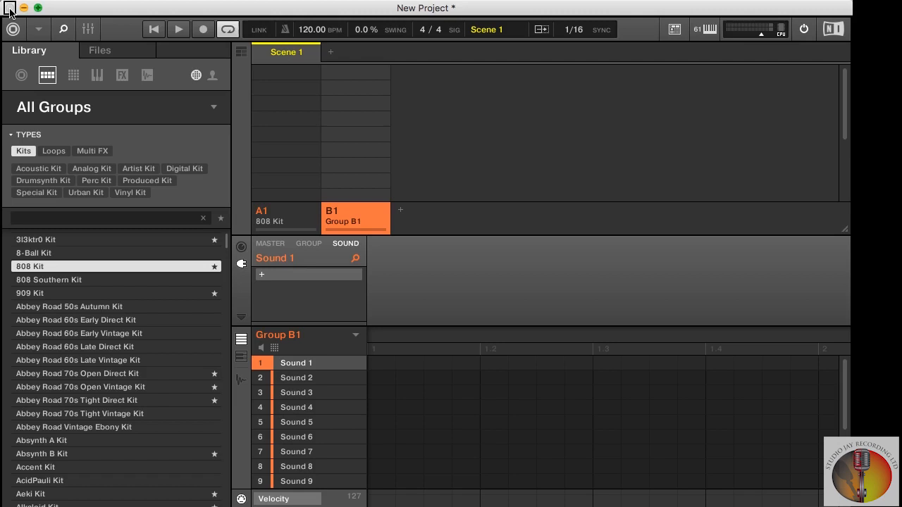
# - Search the kits for "london" and load Deep London Kit into Group B1
pyautogui.press('alt+super+s')
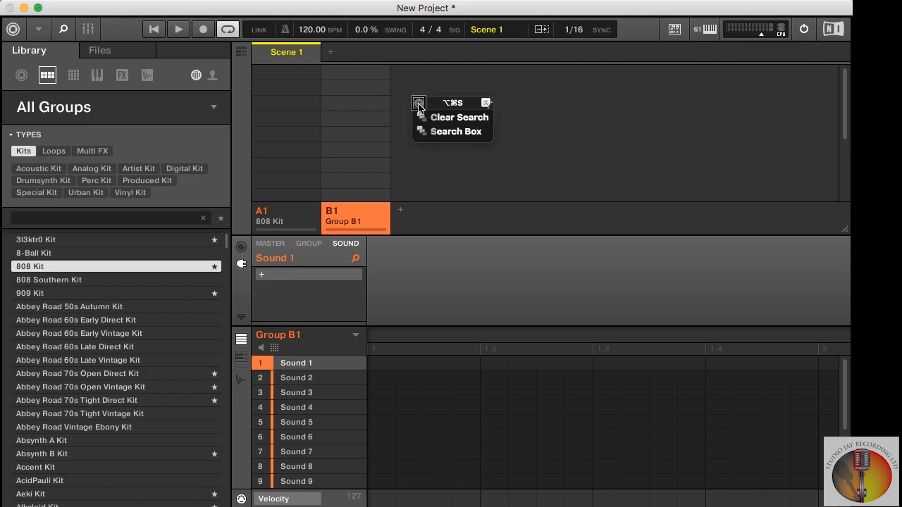
pyautogui.click(453, 134)
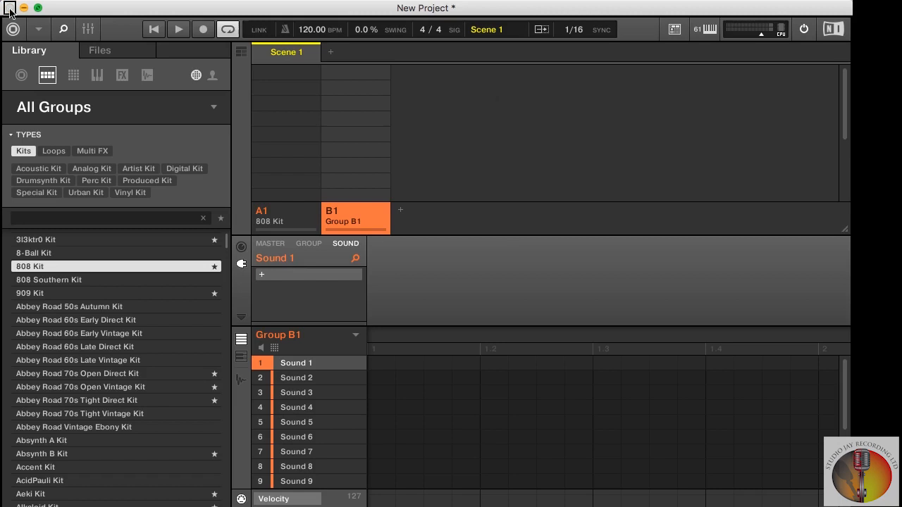
pyautogui.write('london')
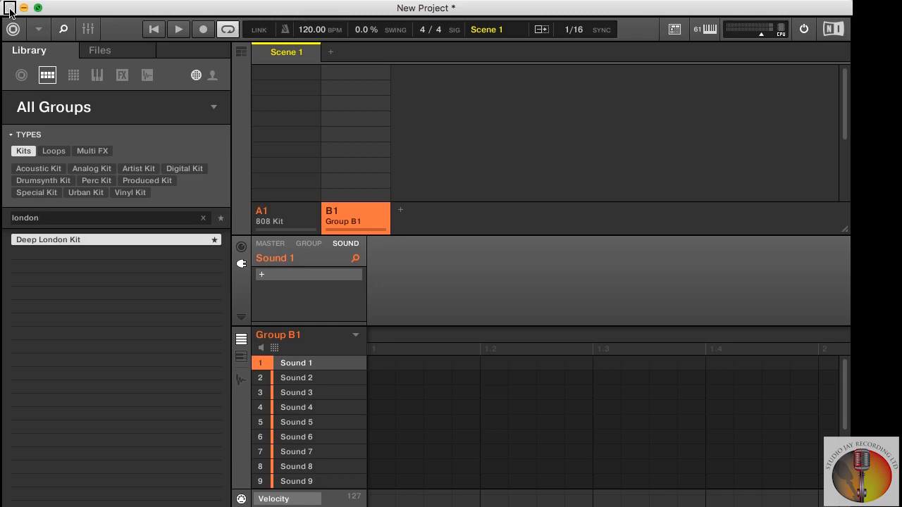
pyautogui.press('Return')
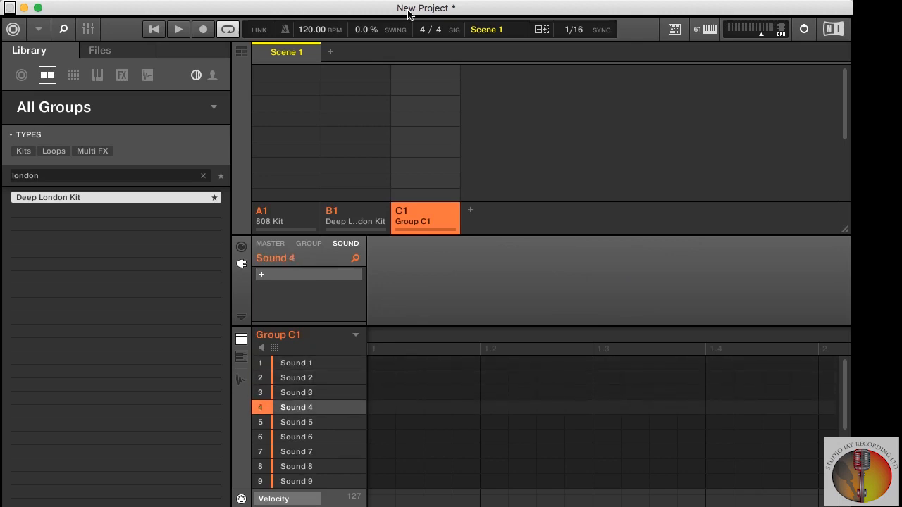
# - Switch the library browser to All Samples and filter it to Drums of the Kick type
pyautogui.press('super+shift+f')
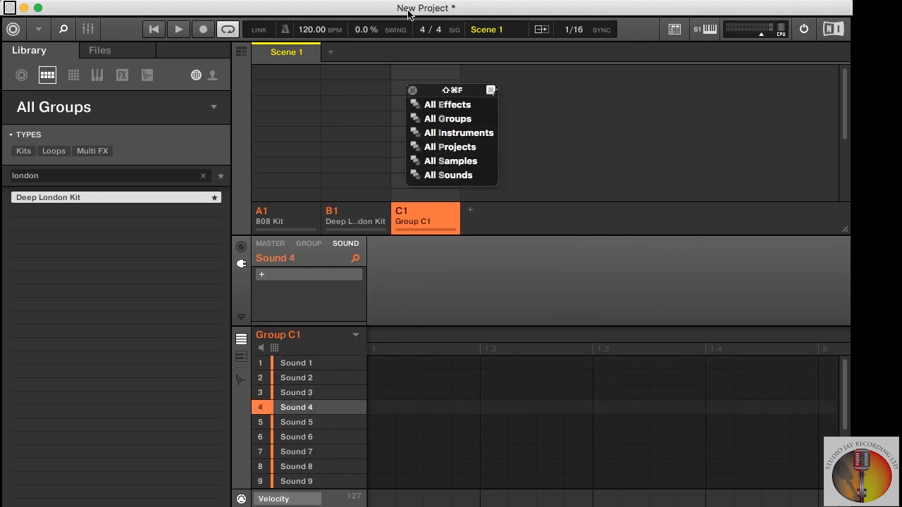
pyautogui.click(451, 161)
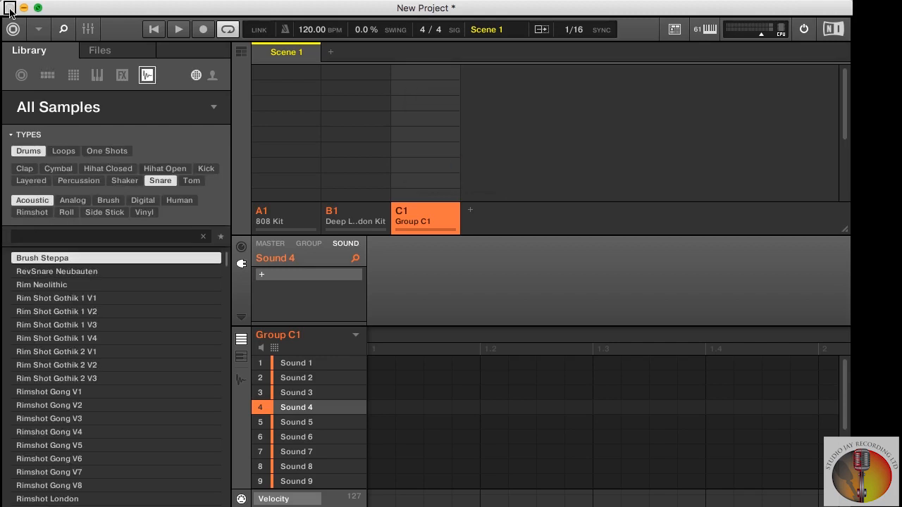
pyautogui.press('super+shift+6')
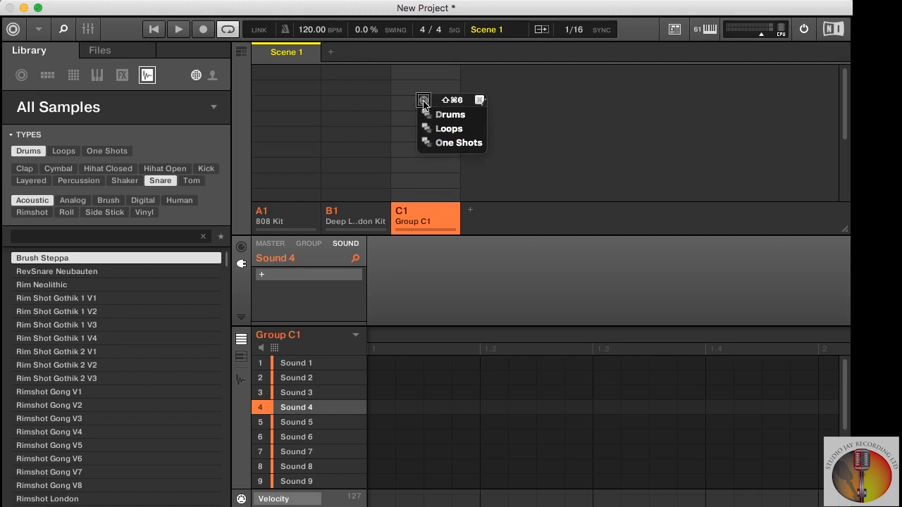
pyautogui.click(452, 116)
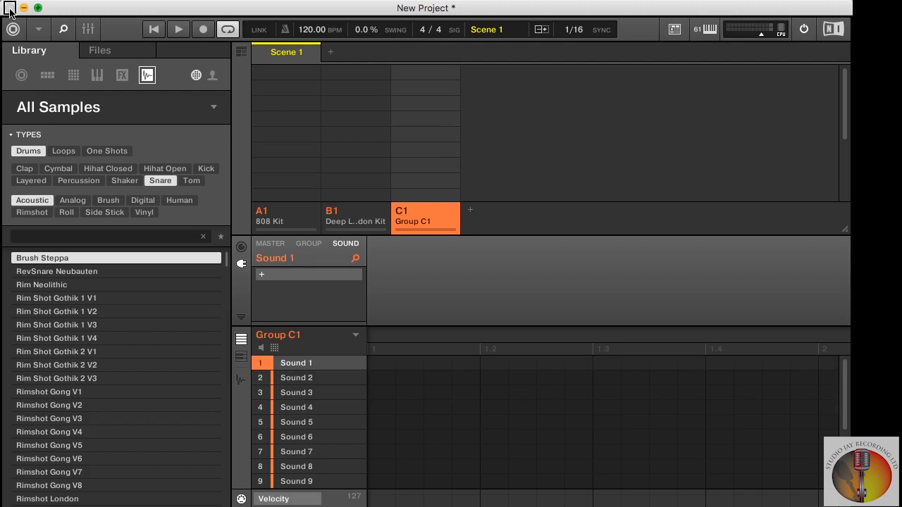
pyautogui.press('alt+super+6')
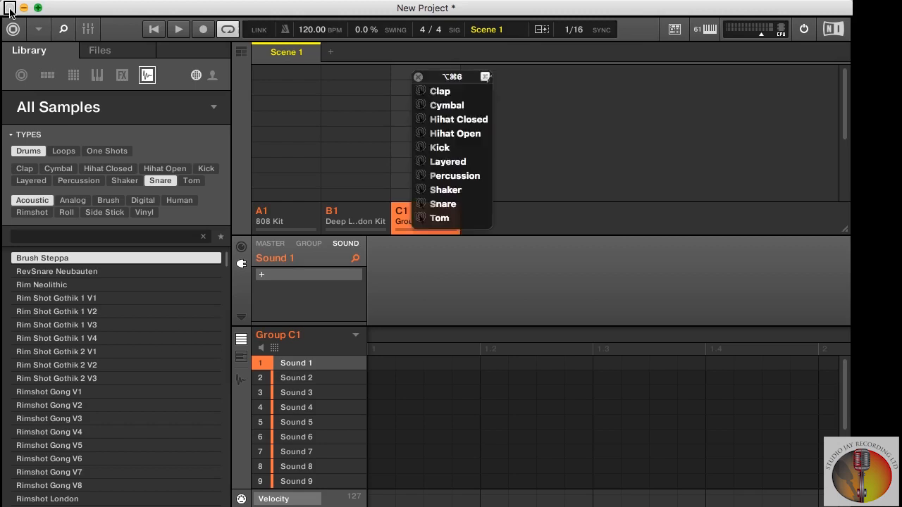
pyautogui.click(451, 149)
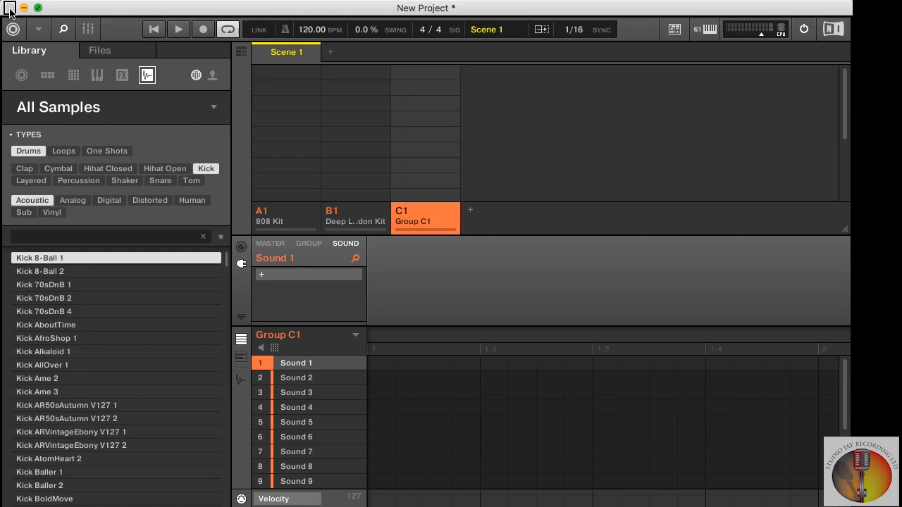
# - Load Kick 8-Ball 1 into the first sound slot of Group C1, and replace it with Kick 70sDnB 1
pyautogui.click(452, 106)
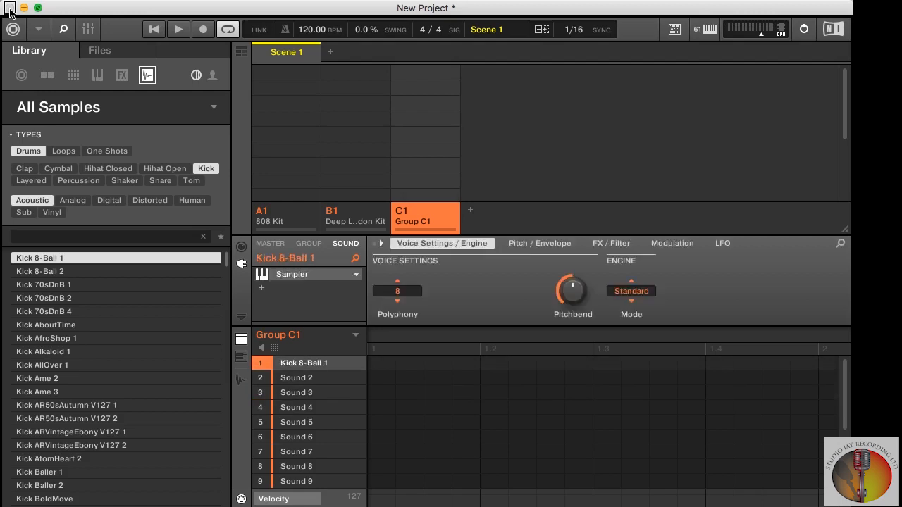
pyautogui.press('Down')
pyautogui.press('Down')
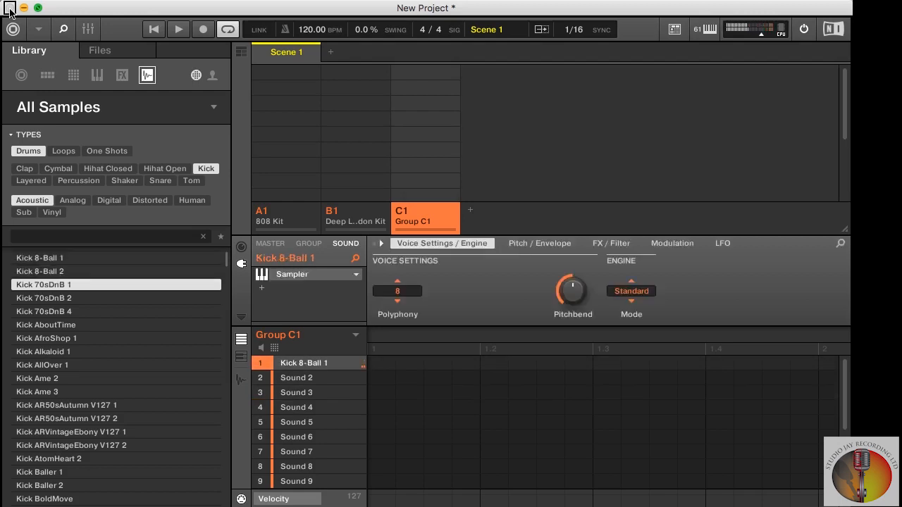
pyautogui.press('Return')
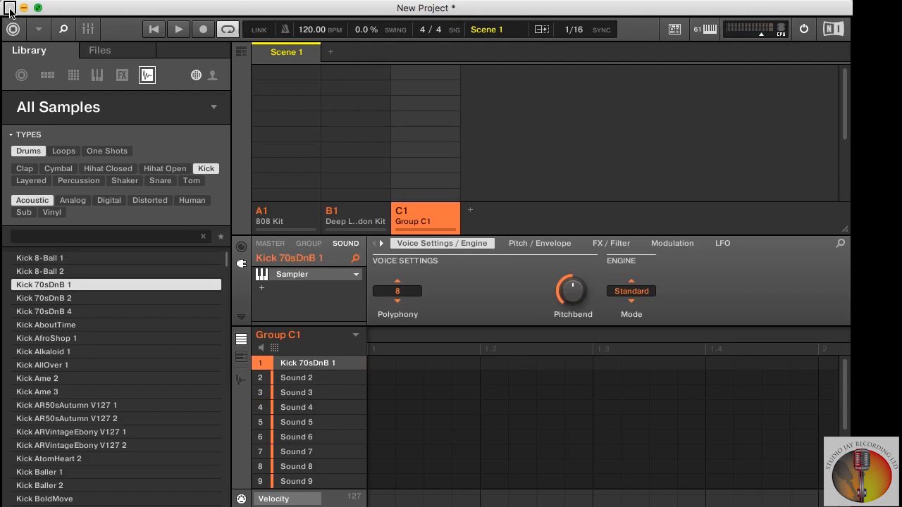
# - Select the second sound slot of Group C1
pyautogui.press('Down')
pyautogui.press('Down')
pyautogui.press('Up')
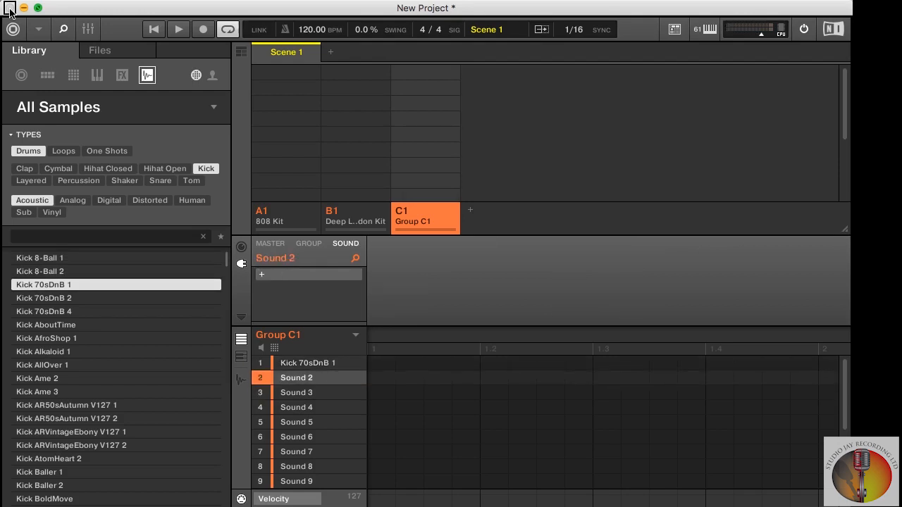
# - Filter the sample library to drums of the Snare type with the Analog subtype
pyautogui.press('alt+super+6')
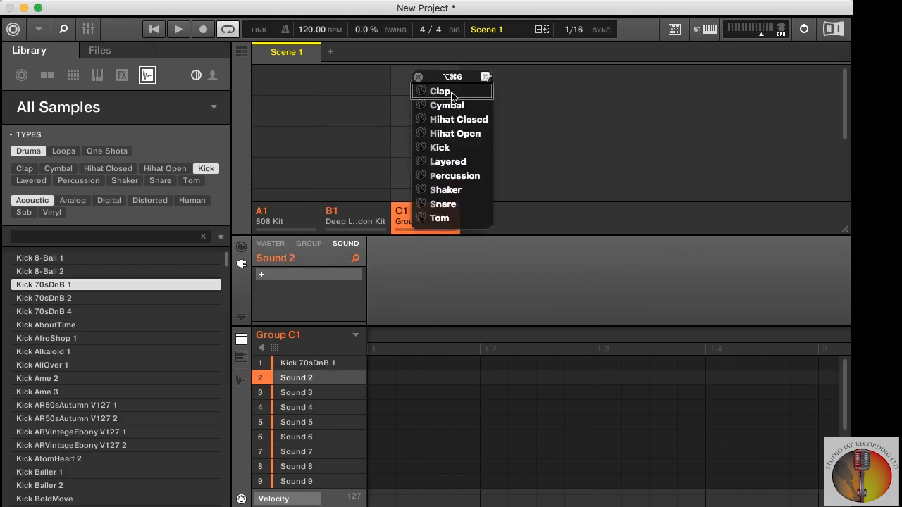
pyautogui.click(451, 206)
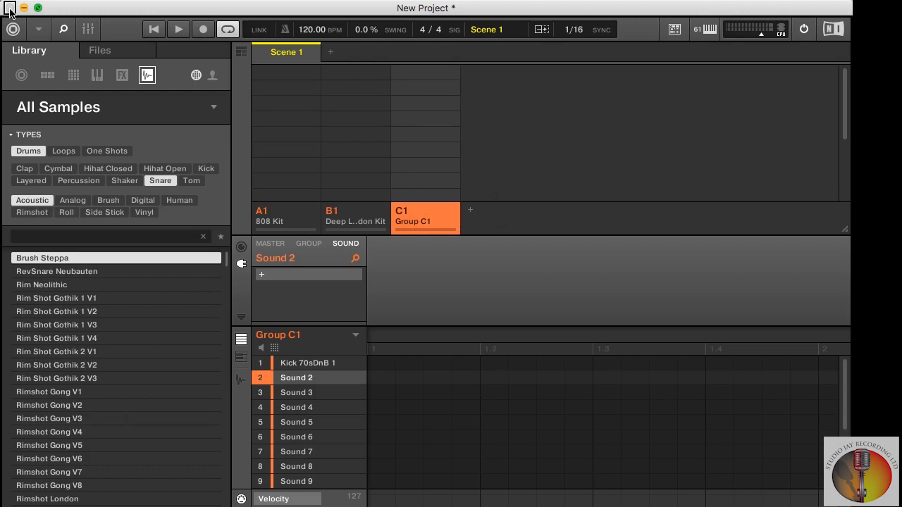
pyautogui.press('alt+super+7')
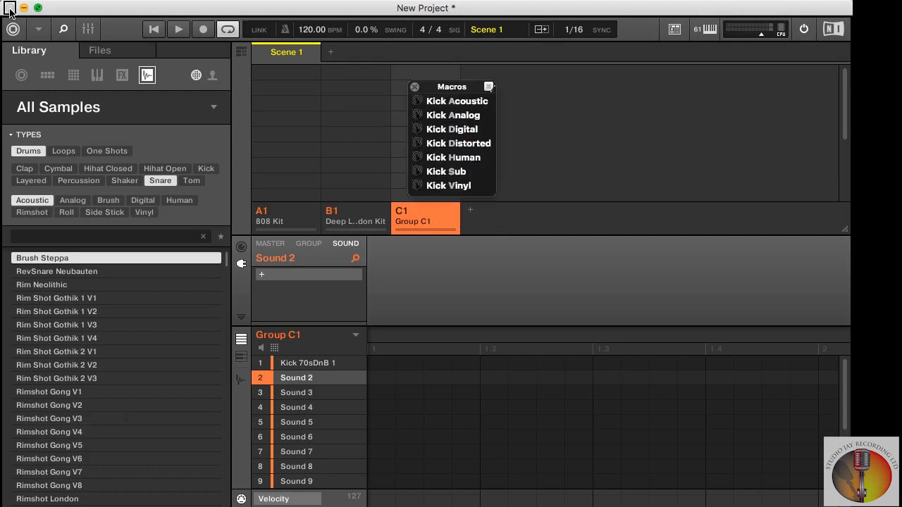
pyautogui.click(415, 87)
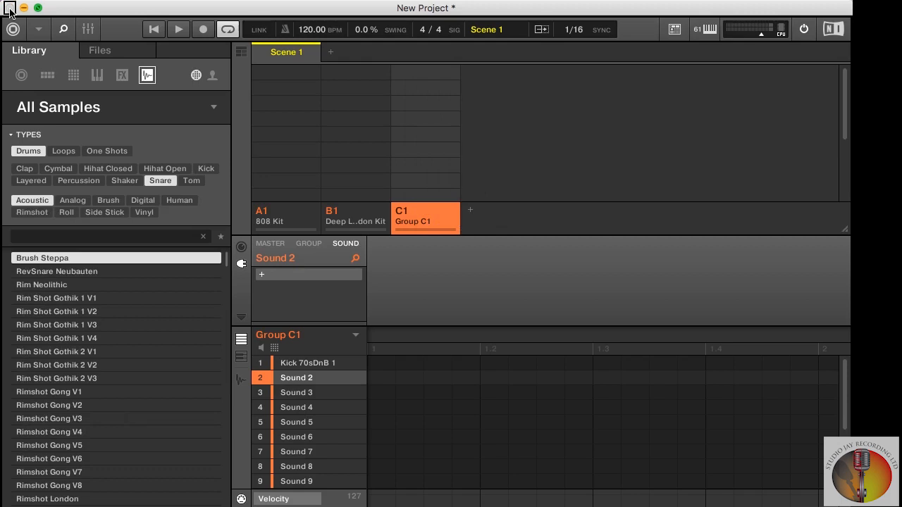
pyautogui.press('alt+super+7')
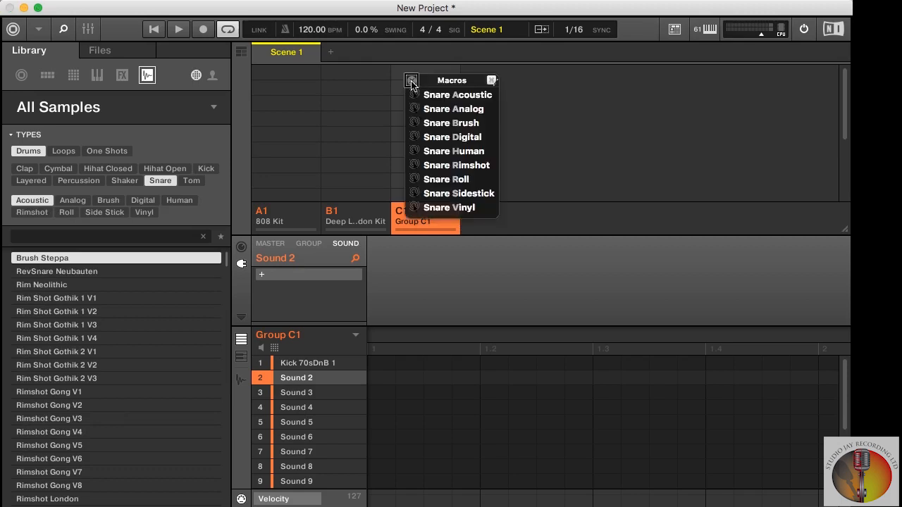
pyautogui.click(454, 109)
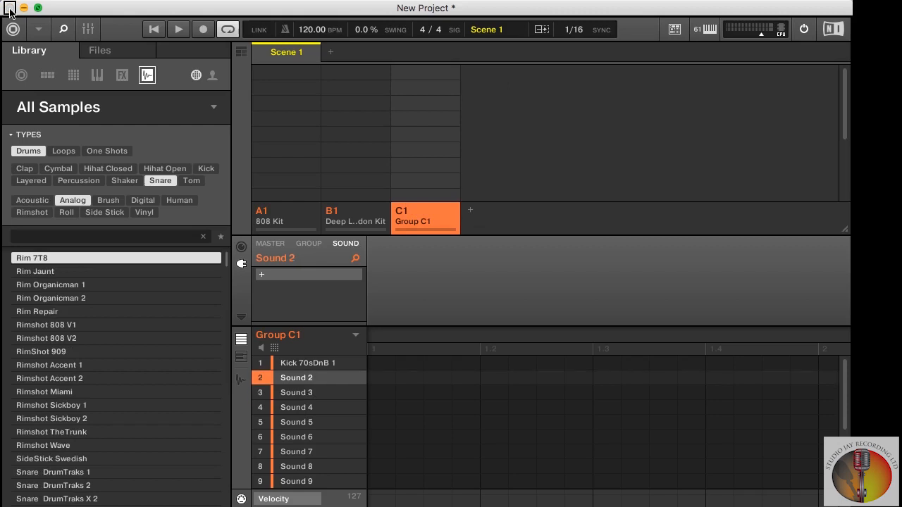
# - Load Rim 7T8 into the second sound slot of Group C1, and replace it with Snare DrumTraks 2
pyautogui.press('Return')
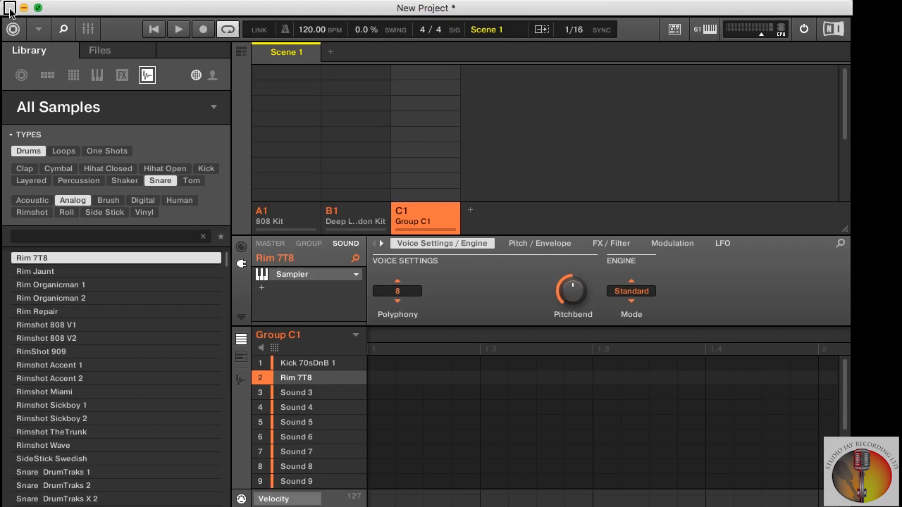
pyautogui.press('Down')
pyautogui.press('Down')
pyautogui.press('Down')
pyautogui.press('Down')
pyautogui.press('Down')
pyautogui.press('Down')
pyautogui.press('Down')
pyautogui.press('Down')
pyautogui.press('Down')
pyautogui.press('Down')
pyautogui.press('Down')
pyautogui.press('Down')
pyautogui.press('Down')
pyautogui.press('Down')
pyautogui.press('Down')
pyautogui.press('Down')
pyautogui.press('Down')
pyautogui.press('Down')
pyautogui.press('Down')
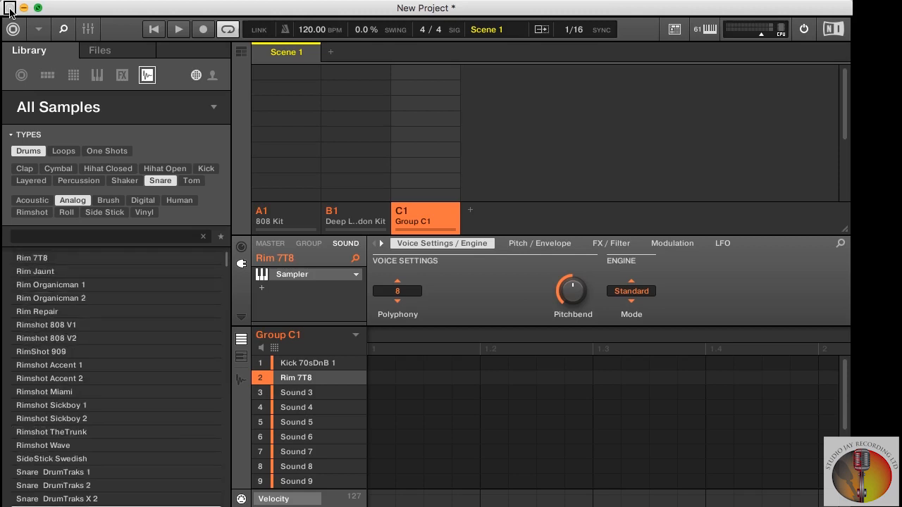
pyautogui.press('Up')
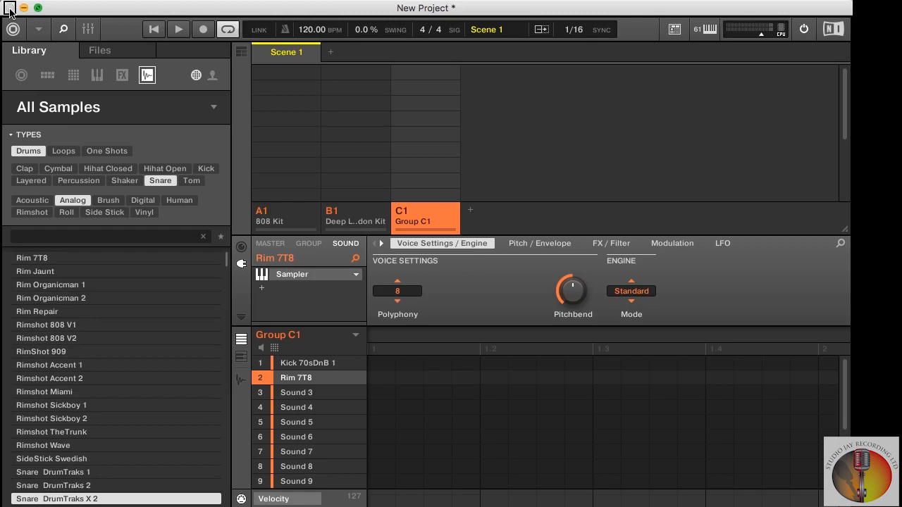
pyautogui.press('Up')
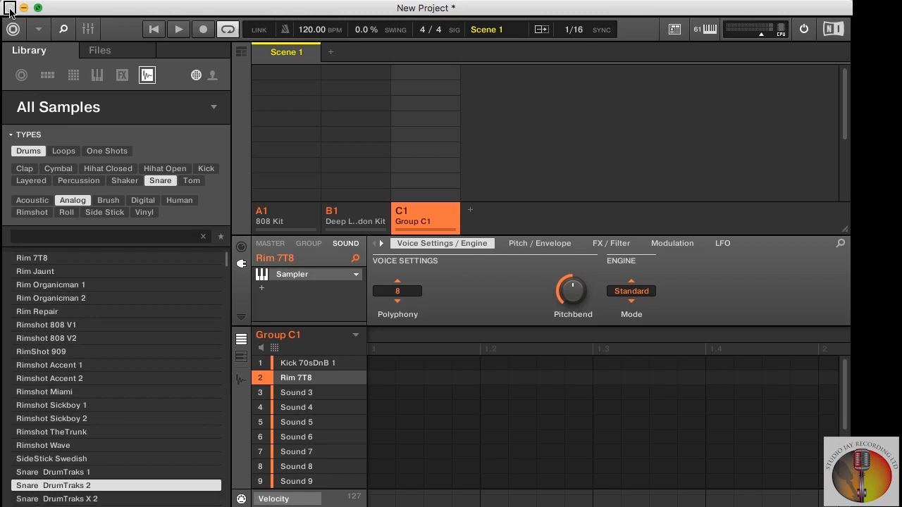
pyautogui.press('Return')
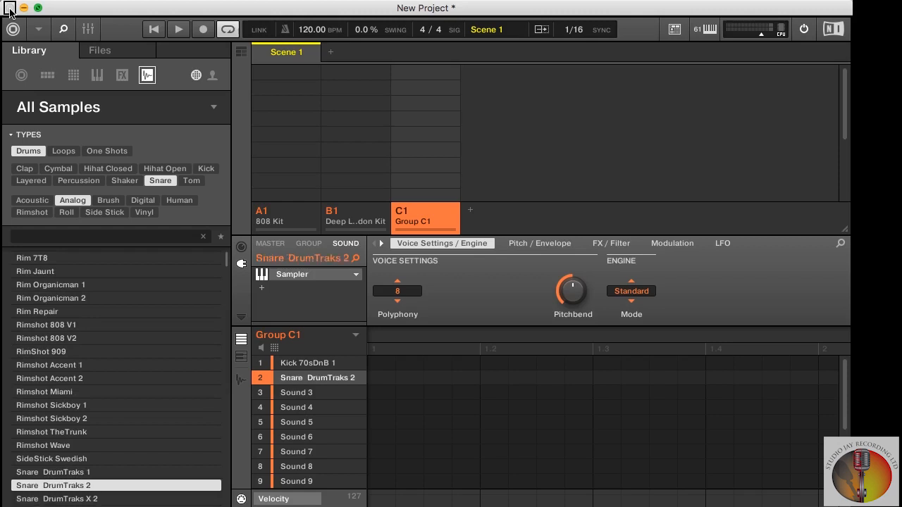
pyautogui.press('Up')
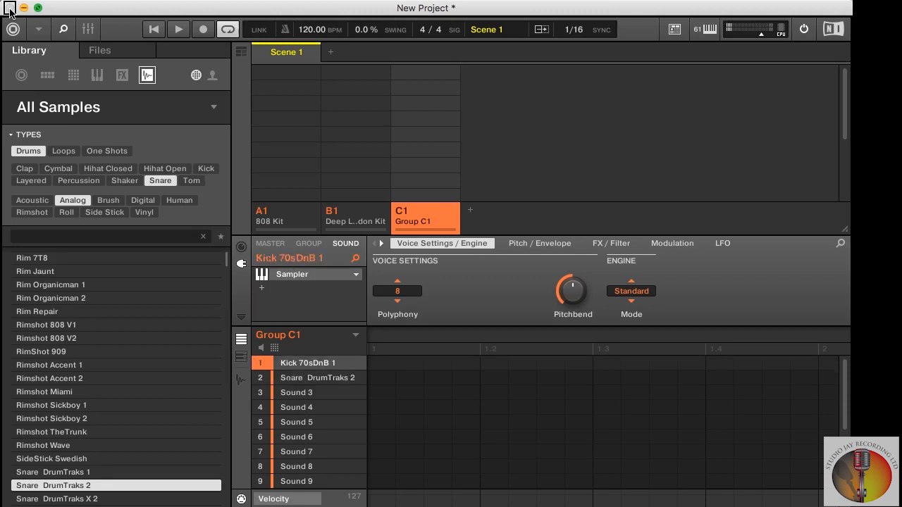
pyautogui.press('Down')
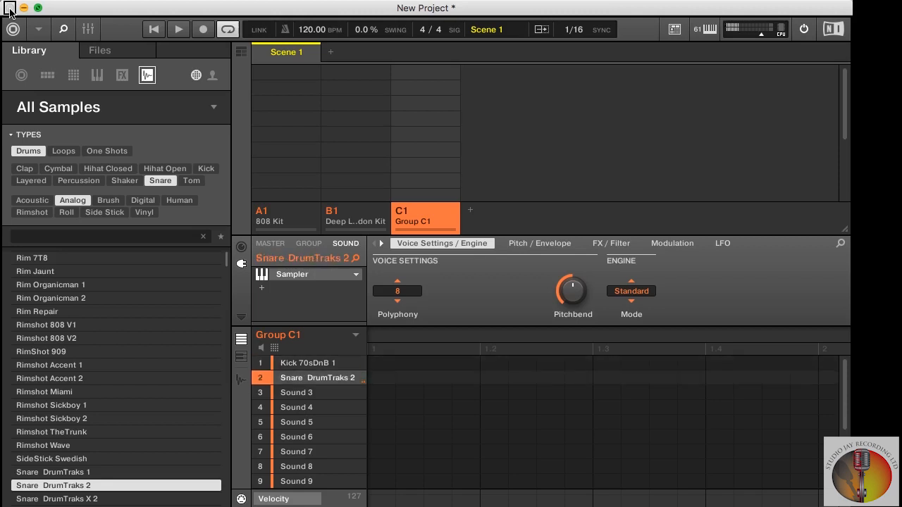
# - Select the third sound slot of Group C1 and filter the sample library to the Hihat Closed type
pyautogui.press('Down')
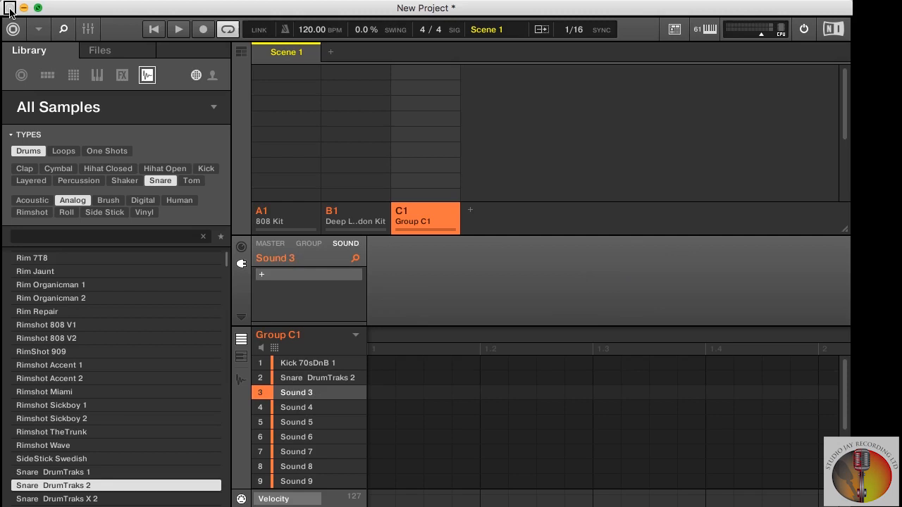
pyautogui.press('alt+super+6')
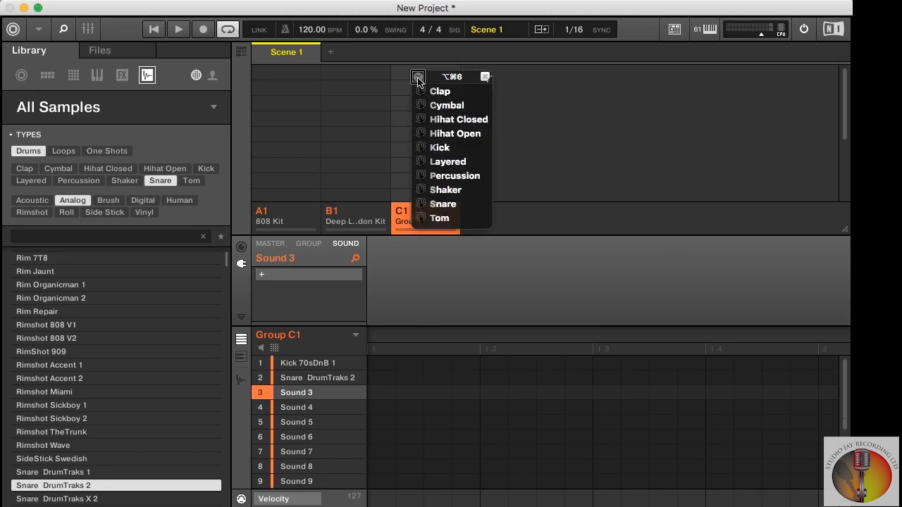
pyautogui.click(452, 121)
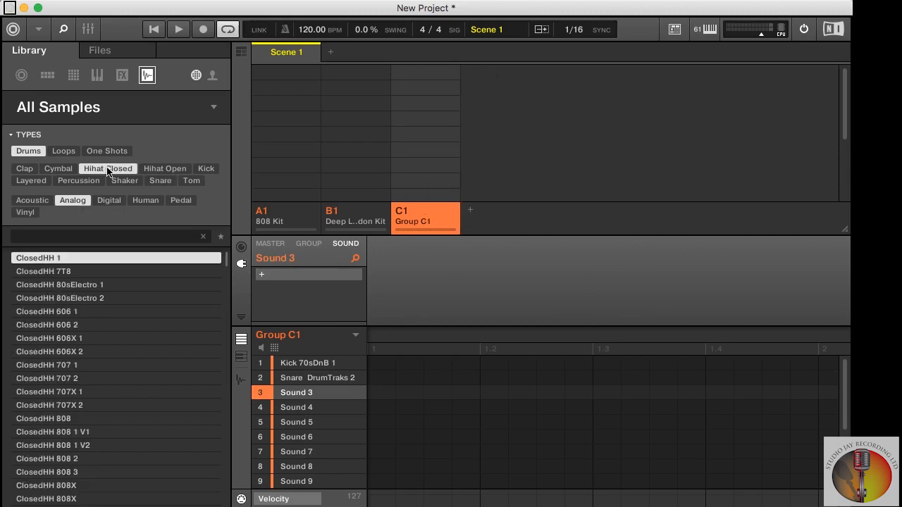
# - Load ClosedHH 1 into the third sound slot, and replace it with ClosedHH 606 1
pyautogui.press('Return')
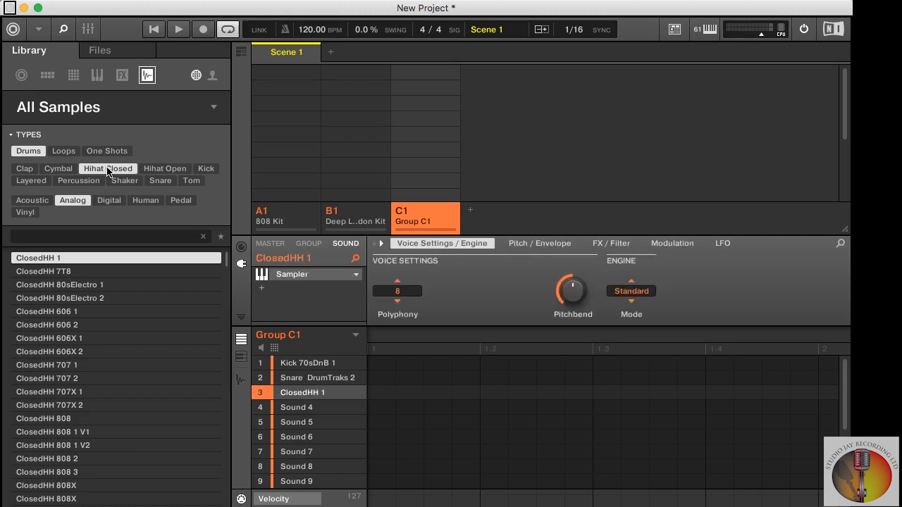
pyautogui.press('Down')
# - Select the fourth sound slot of Group C1 and filter the sample library to the Hihat Open type
pyautogui.press('Down')
pyautogui.press('Down')
pyautogui.press('Down')
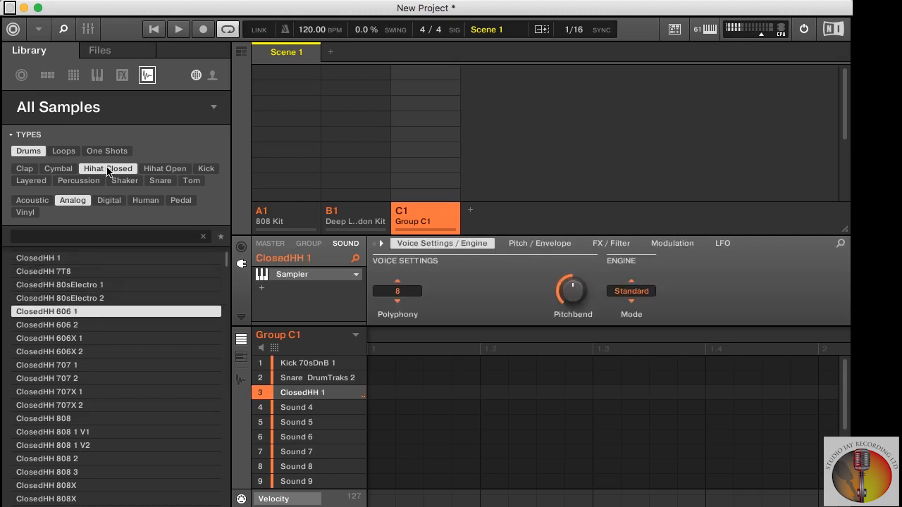
pyautogui.press('Return')
pyautogui.press('Down')
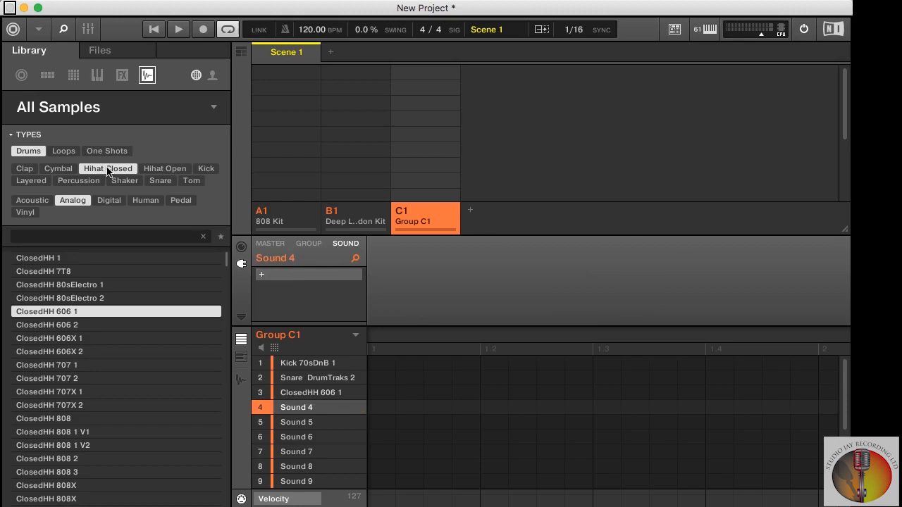
pyautogui.press('alt+super+6')
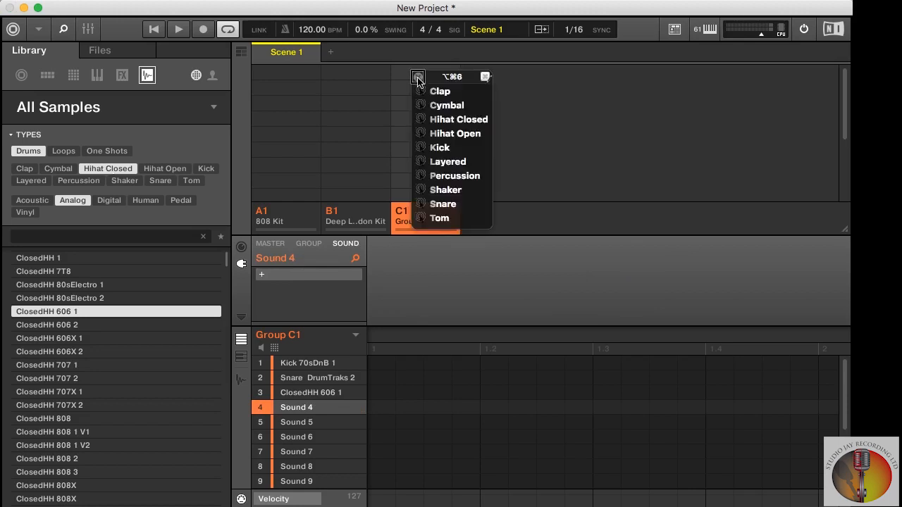
pyautogui.click(453, 135)
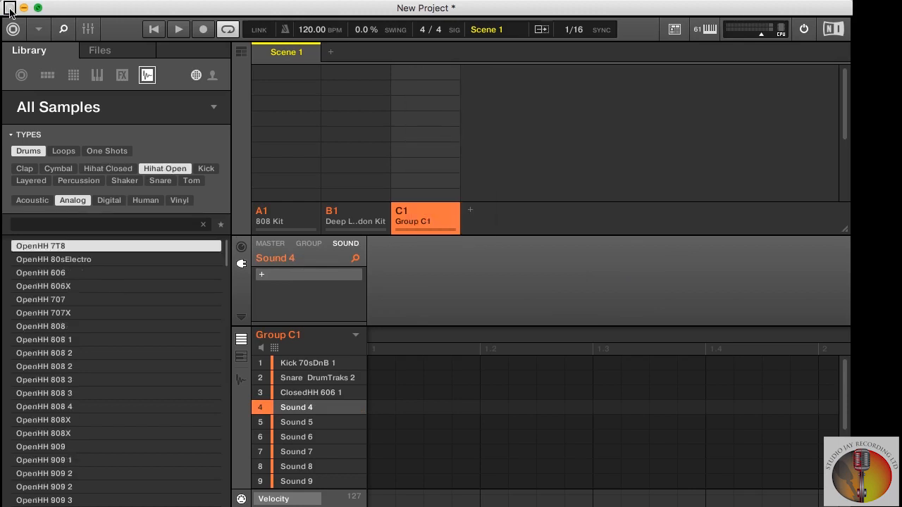
# - Load OpenHH 7T8 into the fourth sound slot and try the following open hi-hats in turn, settling on OpenHH 808 1
pyautogui.press('Escape')
pyautogui.press('Return')
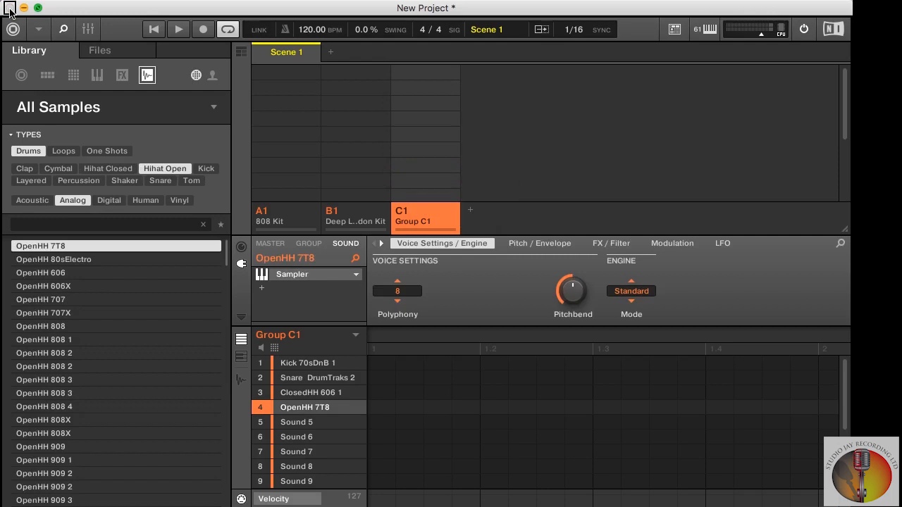
pyautogui.press('Down')
pyautogui.press('Down')
pyautogui.press('Down')
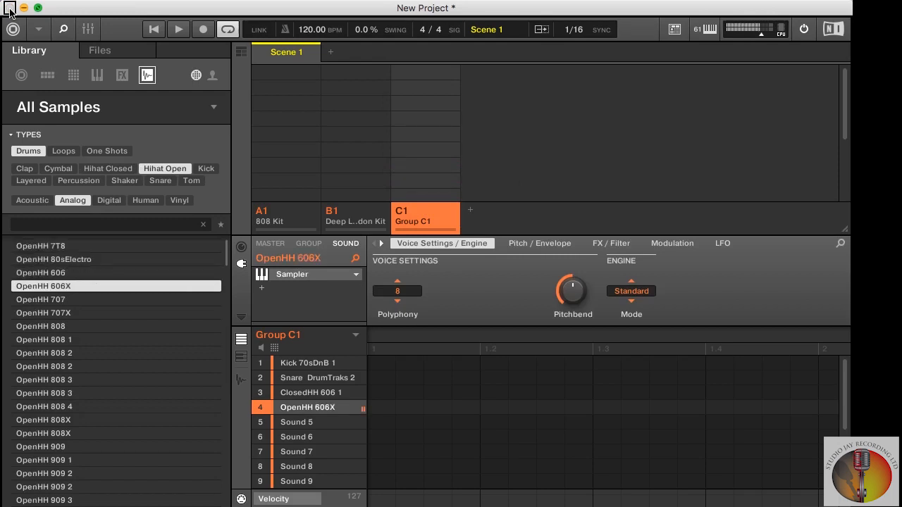
pyautogui.press('Down')
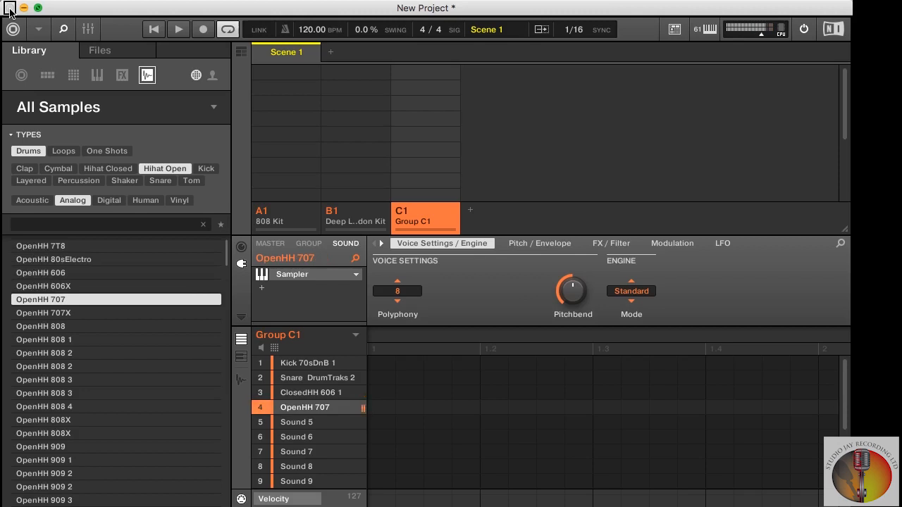
pyautogui.press('Down')
pyautogui.press('Down')
pyautogui.press('Down')
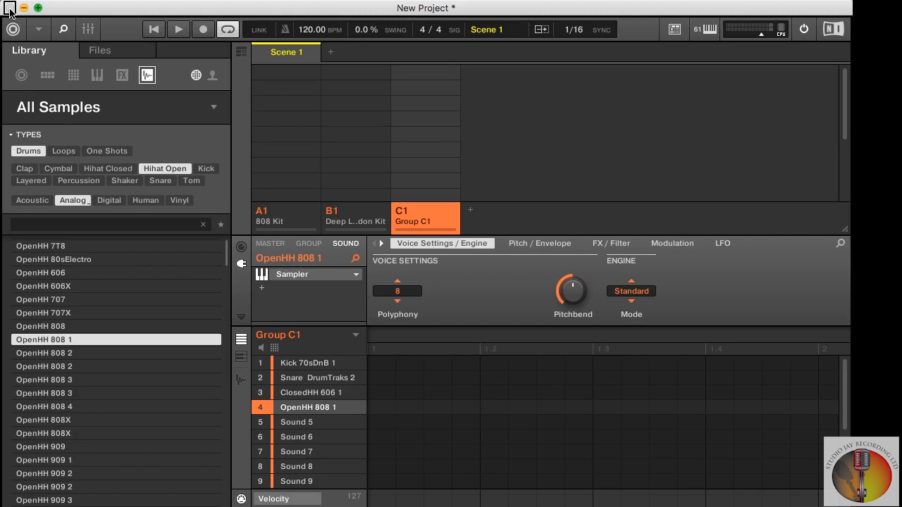
# - Show Group C1 in pad view and assign the closed hi-hat on pad 3 to choke group 1
pyautogui.click(275, 348)
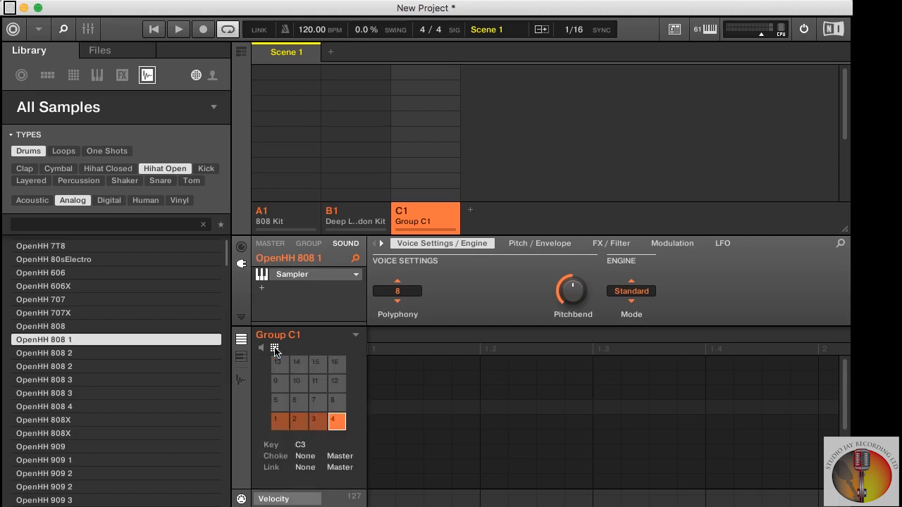
pyautogui.press('x')
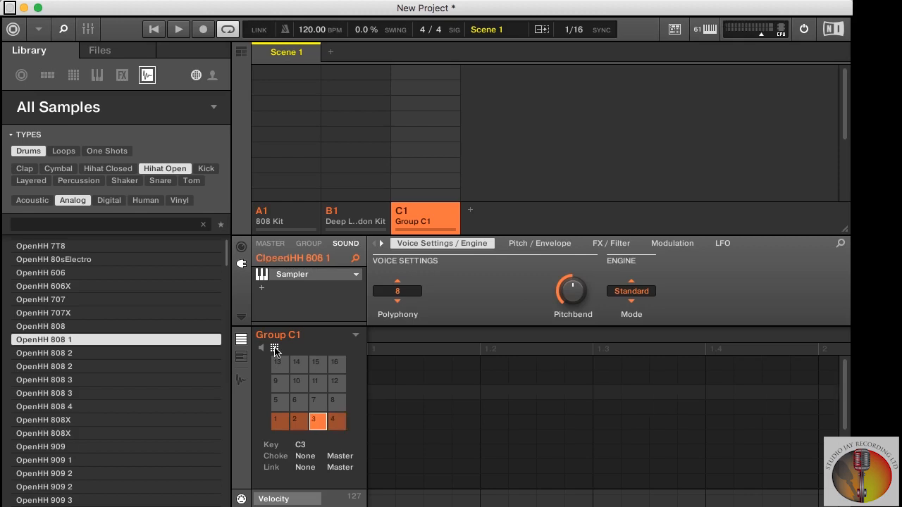
pyautogui.click(301, 458)
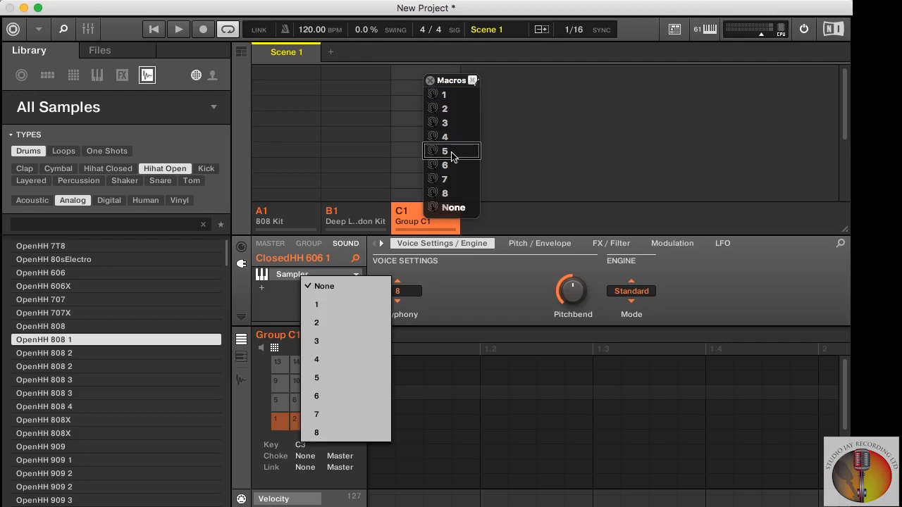
pyautogui.click(317, 304)
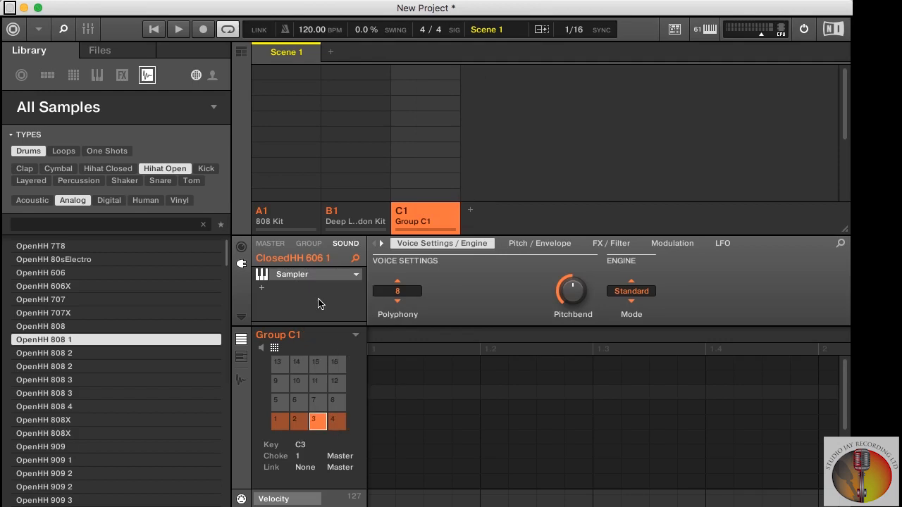
# - Assign the open hi-hat on pad 4 to choke group 1
pyautogui.press('d')
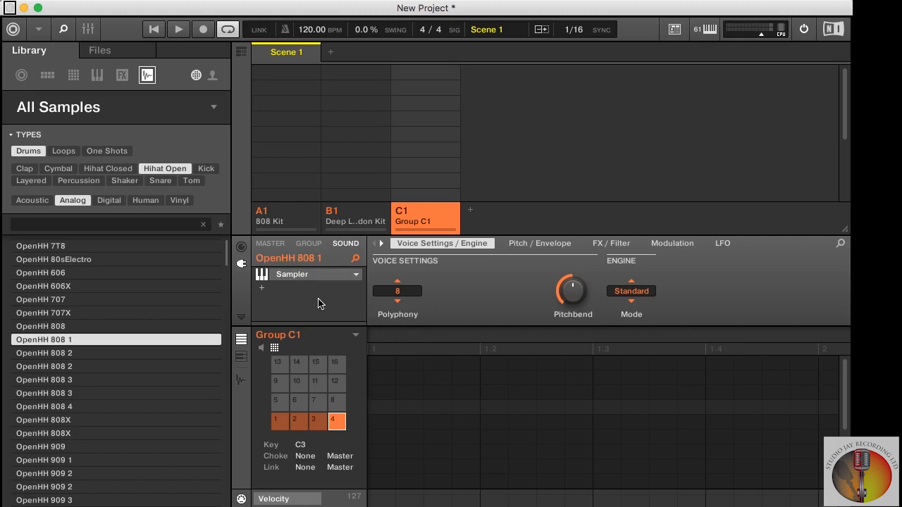
pyautogui.click(305, 456)
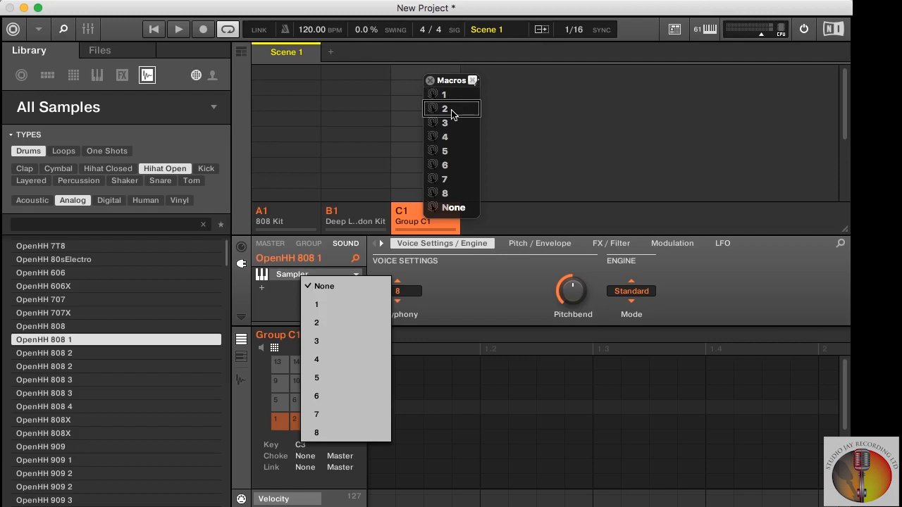
pyautogui.click(318, 304)
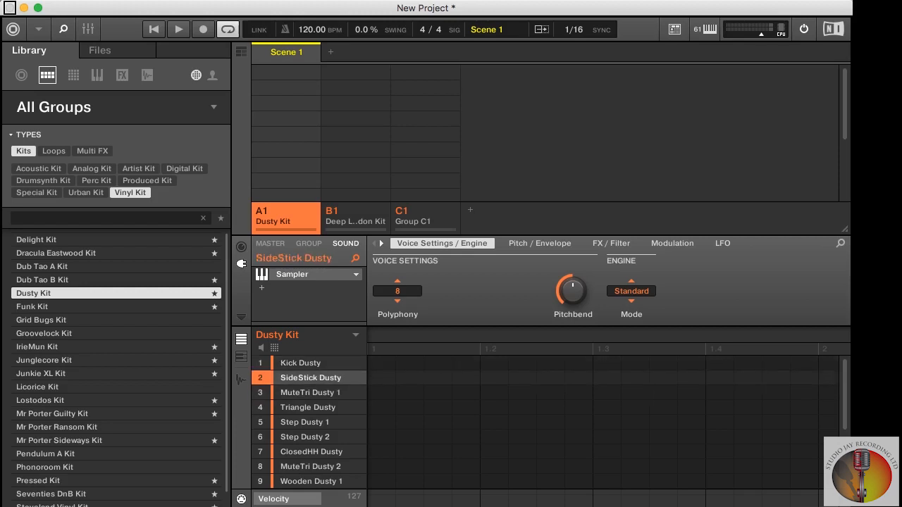
# - Create a pattern in the first Scene 1 slot of Group A1, and set the project tempo to 96 BPM
pyautogui.doubleClick(287, 72)
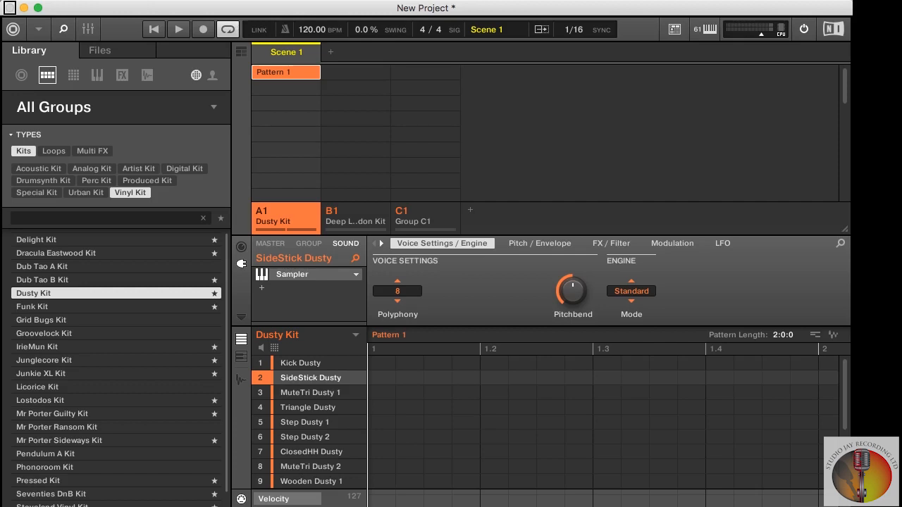
pyautogui.moveTo(312, 29); pyautogui.dragTo(311, 17)
pyautogui.write('96')
pyautogui.press('Return')
# - Set the length of the Dusty Kit pattern to 4 bars
pyautogui.doubleClick(779, 336)
pyautogui.write('4')
pyautogui.press('Return')
# - Record a beat with the Dusty Kit's kick, sidestick, muted triangles and closed hi-hat into the pattern, ending recording while playback continues
pyautogui.hotkey('shift', 'r')
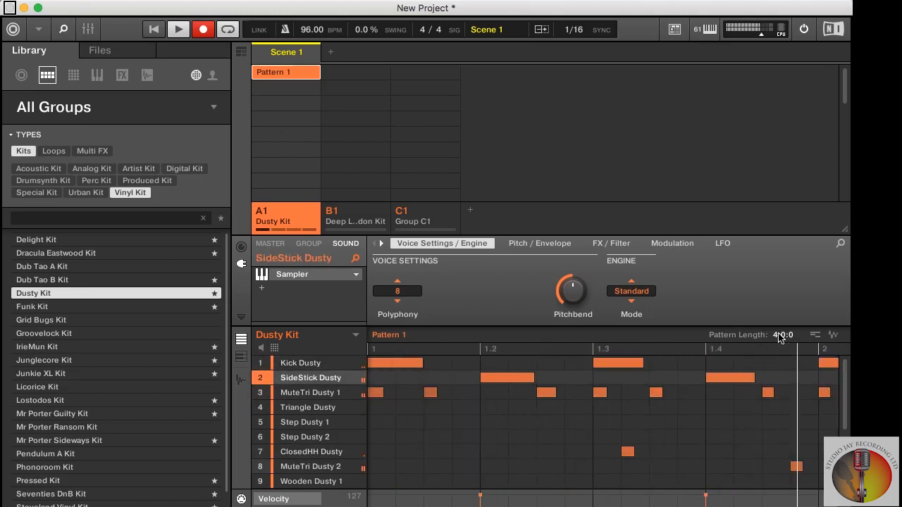
pyautogui.press('r')
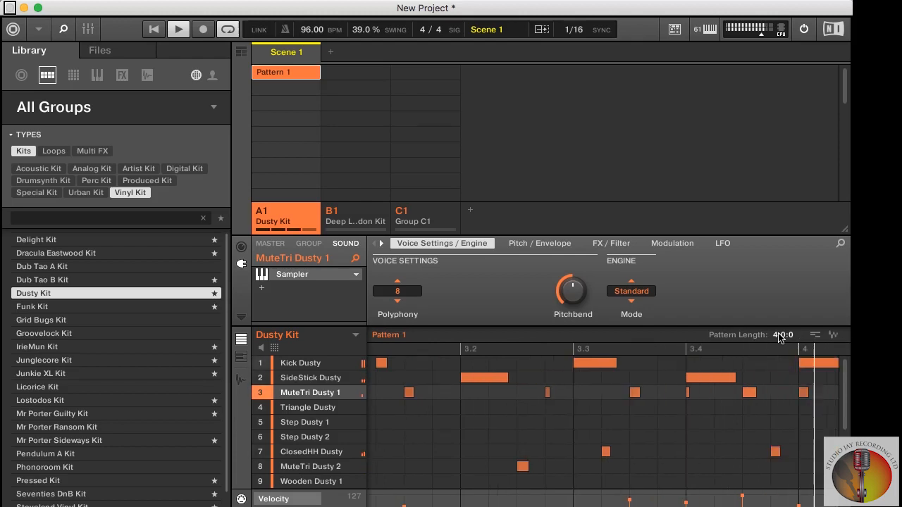
# - Stop playback and set the length of the Dusty Kit pattern to 7 bars
pyautogui.press('Down')
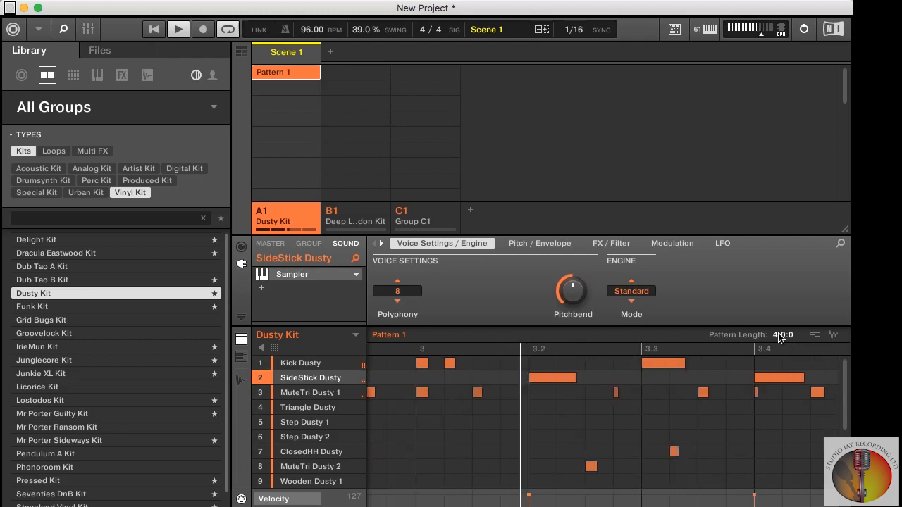
pyautogui.press('space')
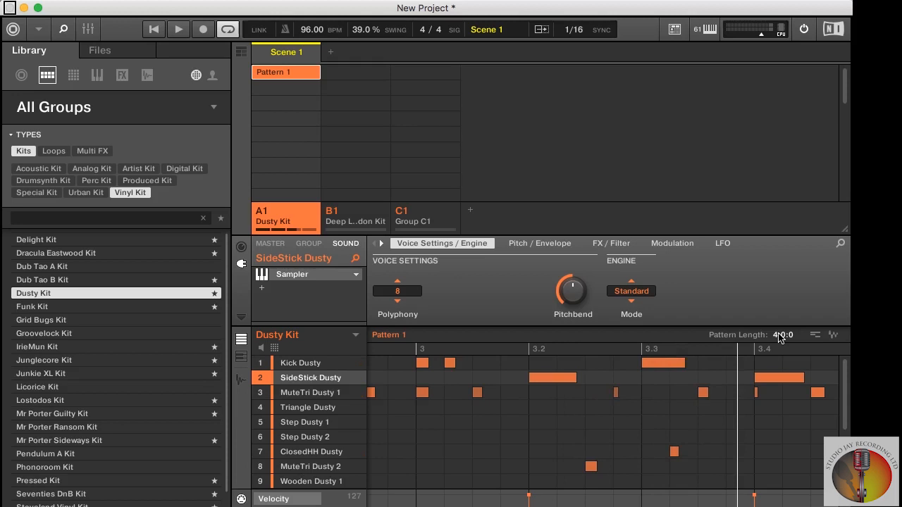
pyautogui.moveTo(780, 335); pyautogui.dragTo(780, 314)
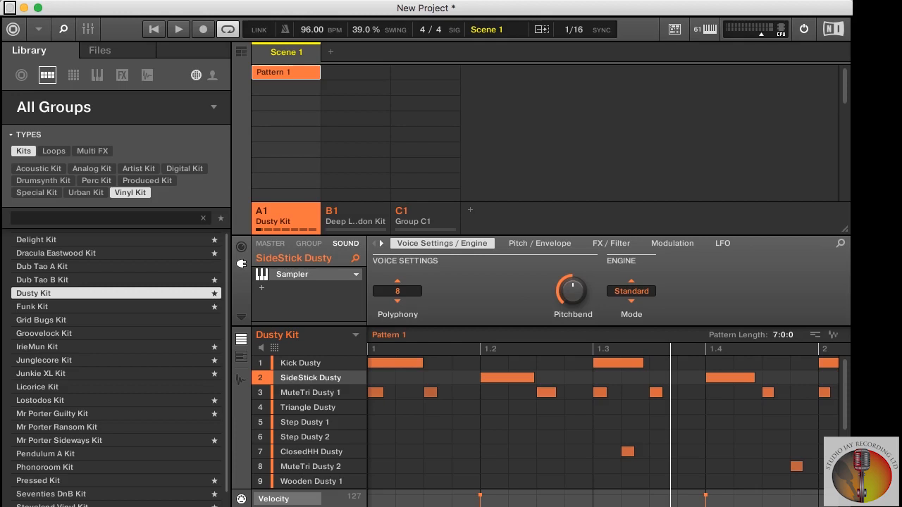
# - Open the audio export settings, try 32 Bit float as the bit depth, and return it to 24 Bit
pyautogui.press('super+e')
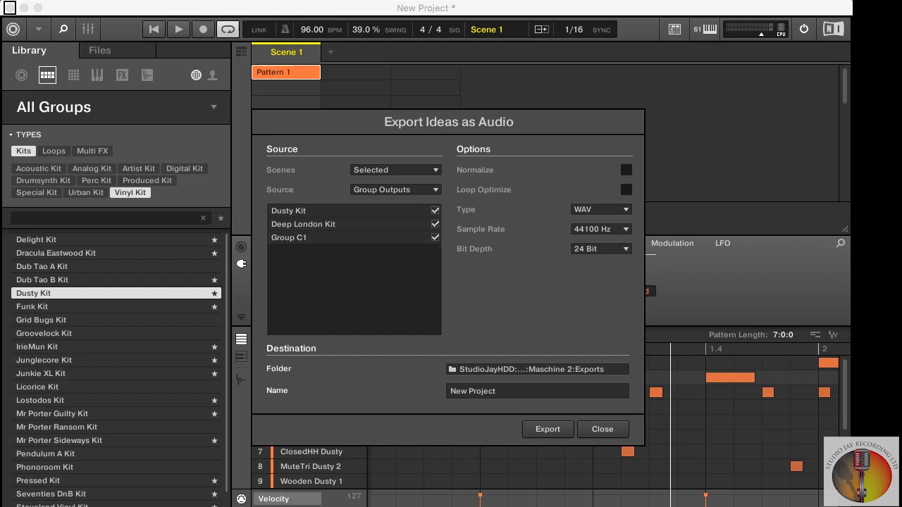
pyautogui.press('shift+super+b')
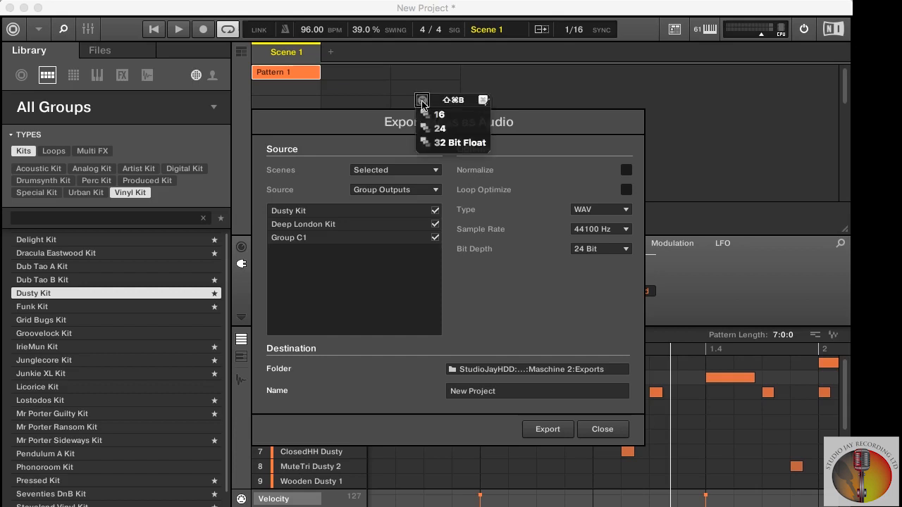
pyautogui.click(455, 143)
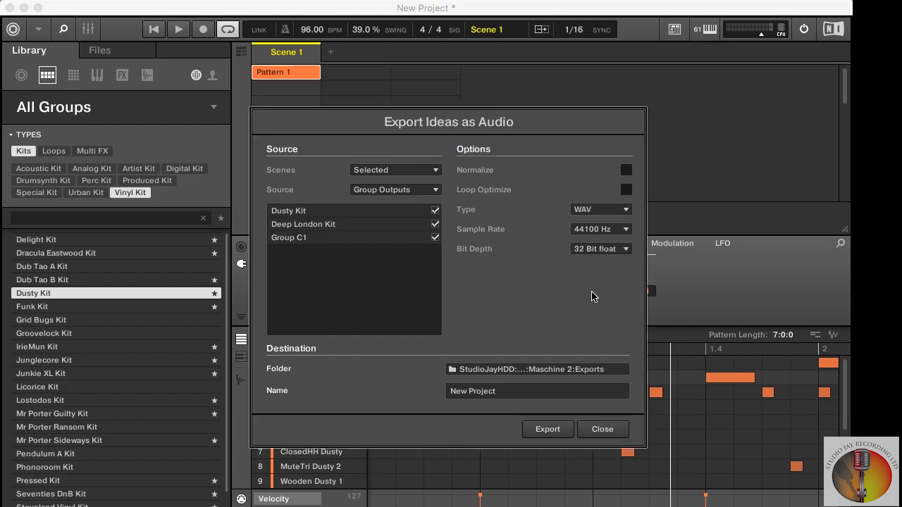
pyautogui.press('shift+super+b')
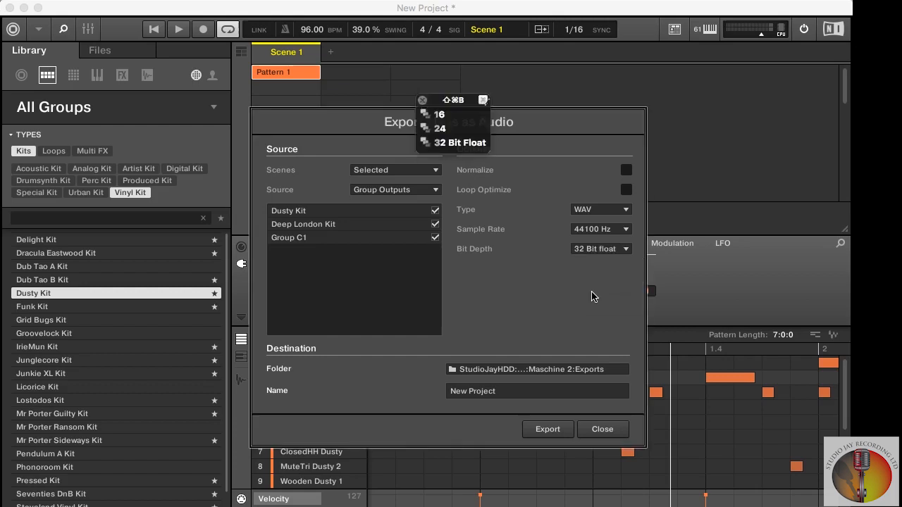
pyautogui.click(454, 130)
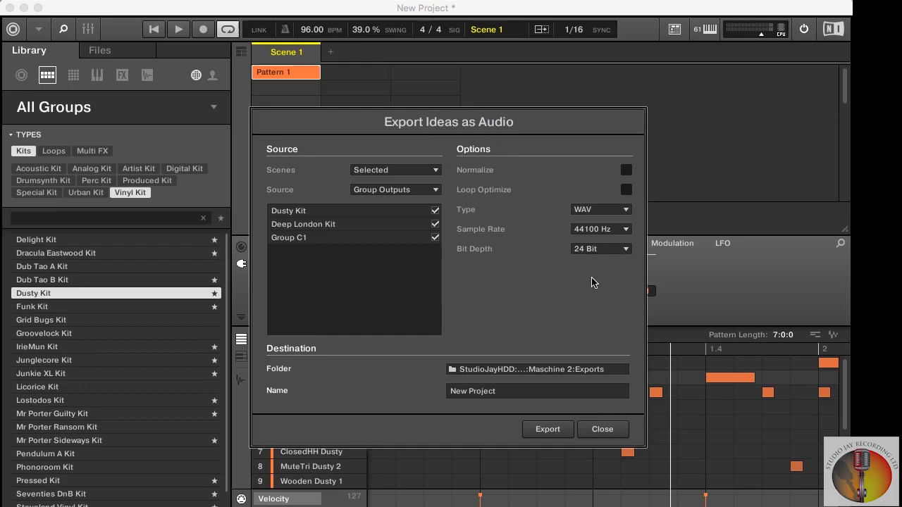
# - Review the export file types, try a sample rate of 96000 Hz, and restore it to 44100 Hz
pyautogui.press('shift+super+y')
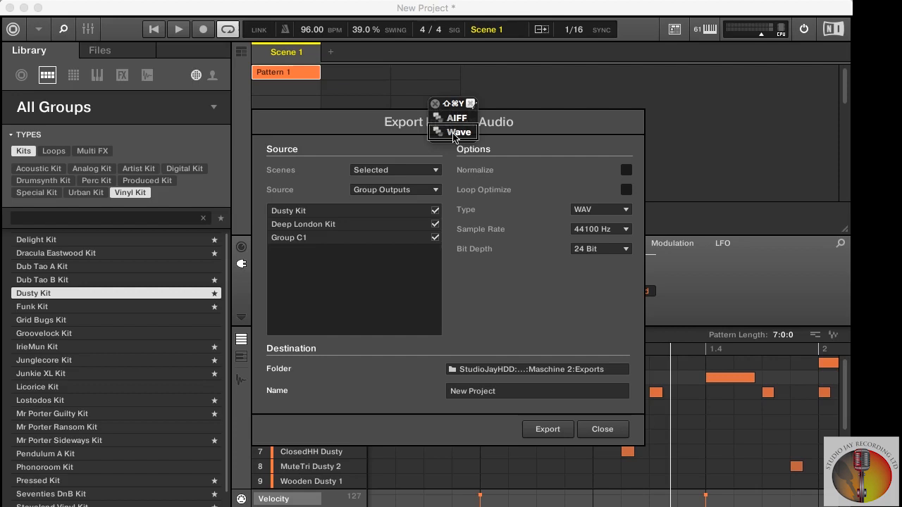
pyautogui.click(435, 105)
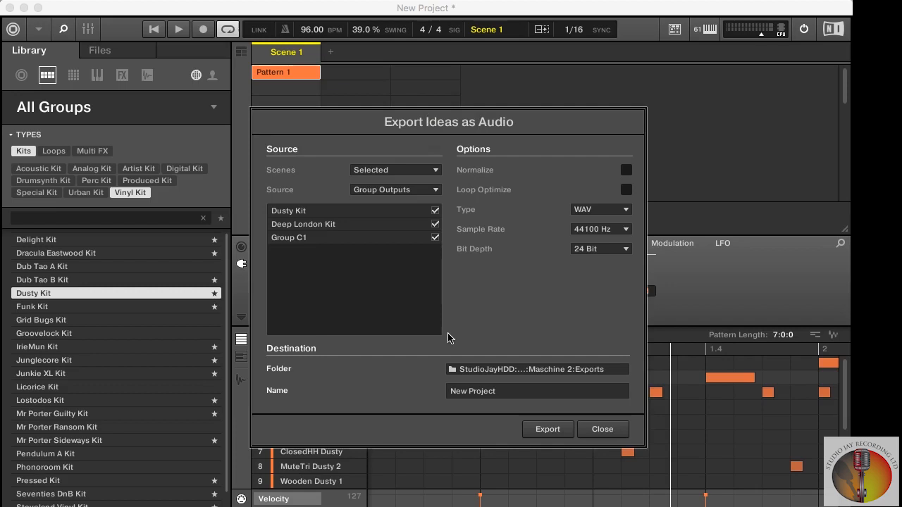
pyautogui.click(601, 229)
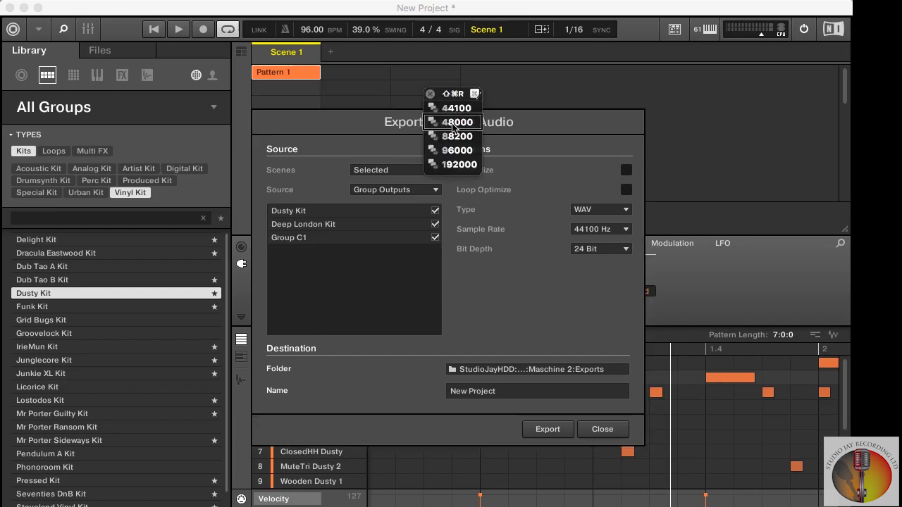
pyautogui.click(569, 297)
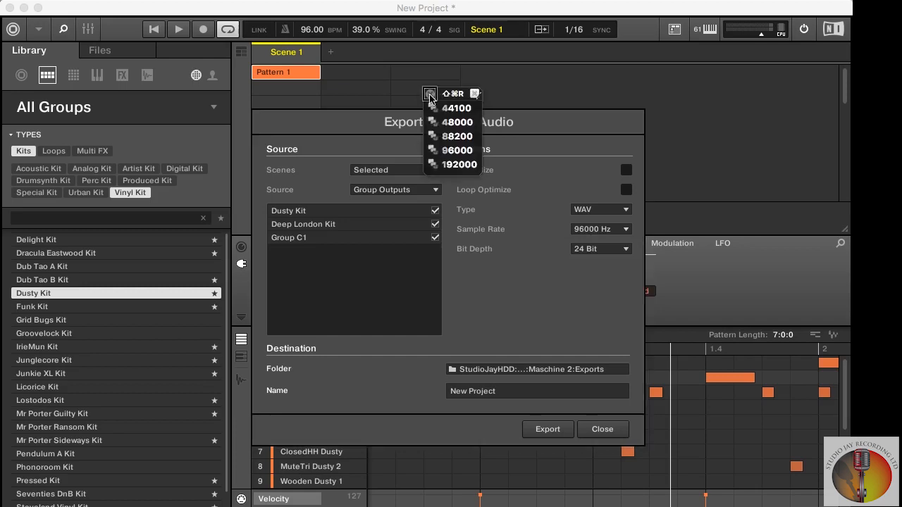
pyautogui.click(600, 230)
pyautogui.click(569, 250)
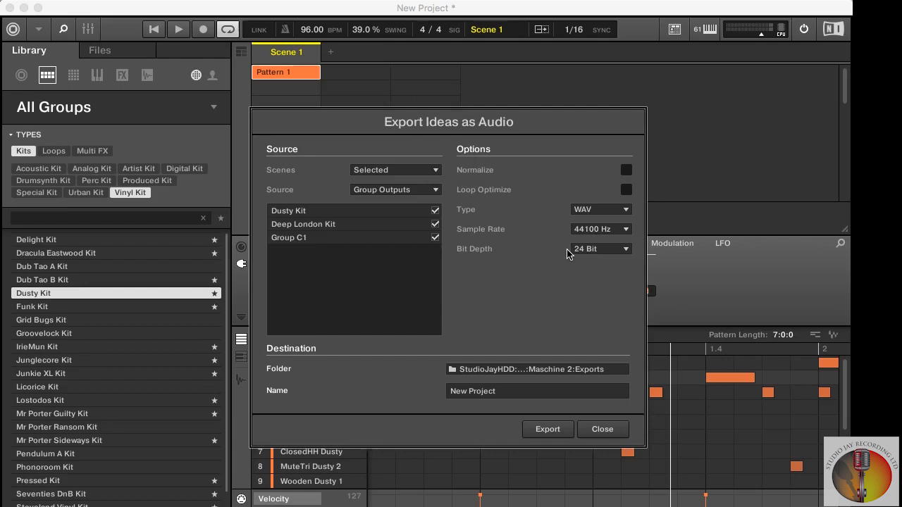
# - Review the output source and scene choices for the export, keeping Group Outputs and the selected scenes
pyautogui.click(394, 190)
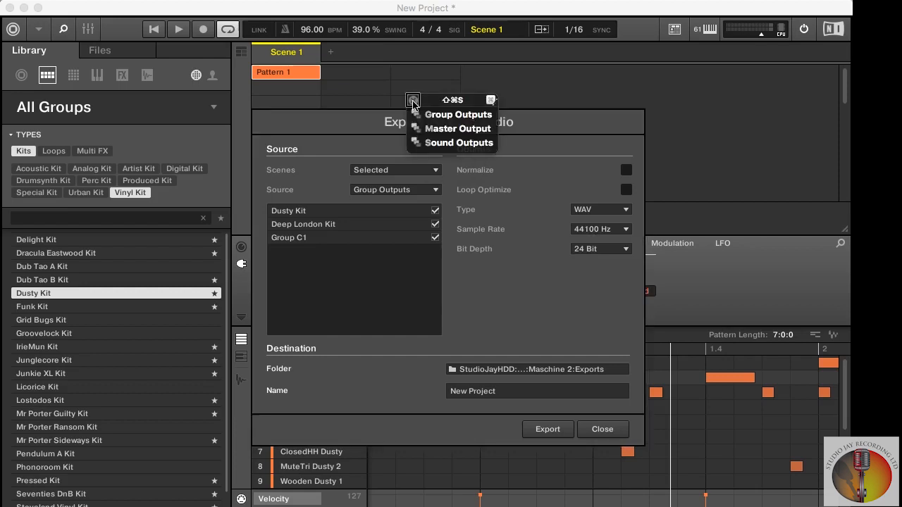
pyautogui.click(453, 147)
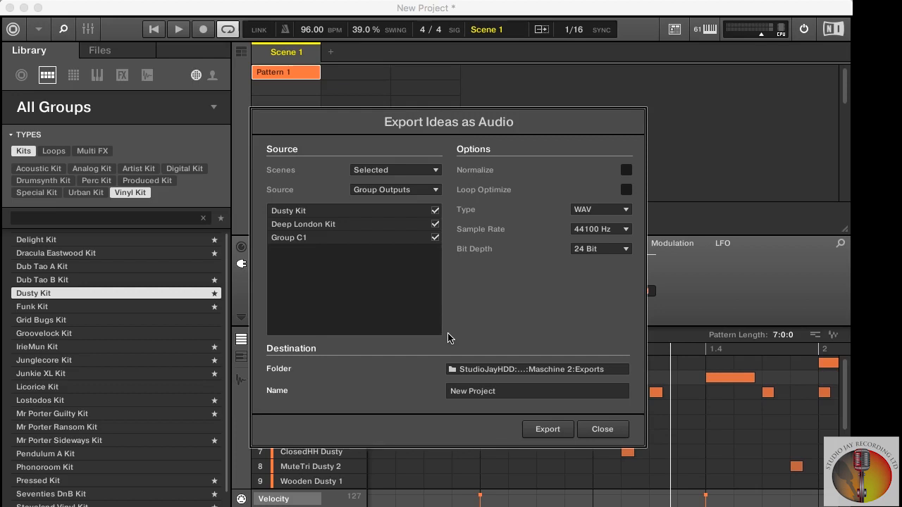
pyautogui.press('shift+super+c')
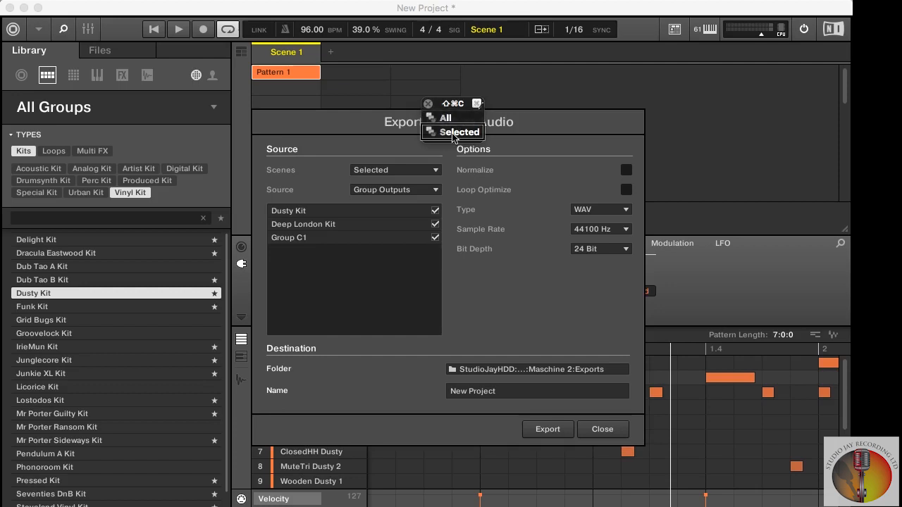
pyautogui.click(454, 134)
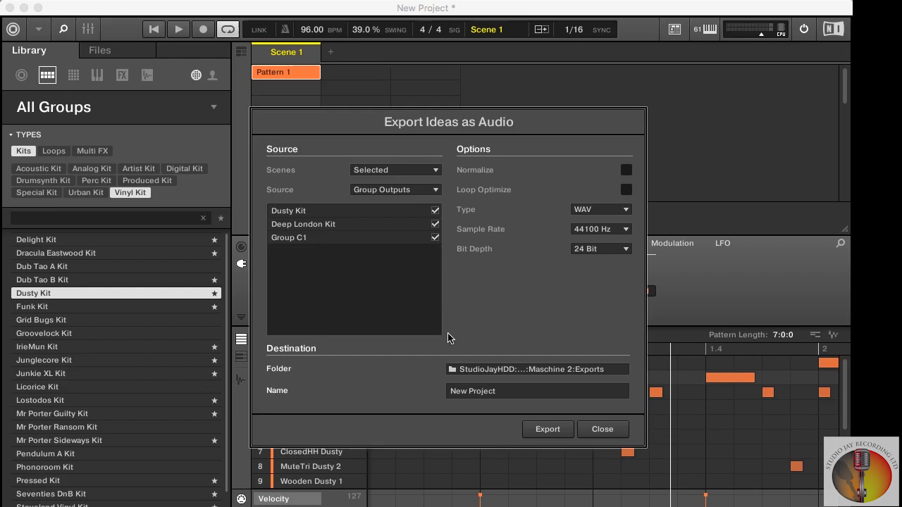
# - Keep the Exports folder as destination, name the export Maschine Demo Project, and export the audio
pyautogui.click(453, 370)
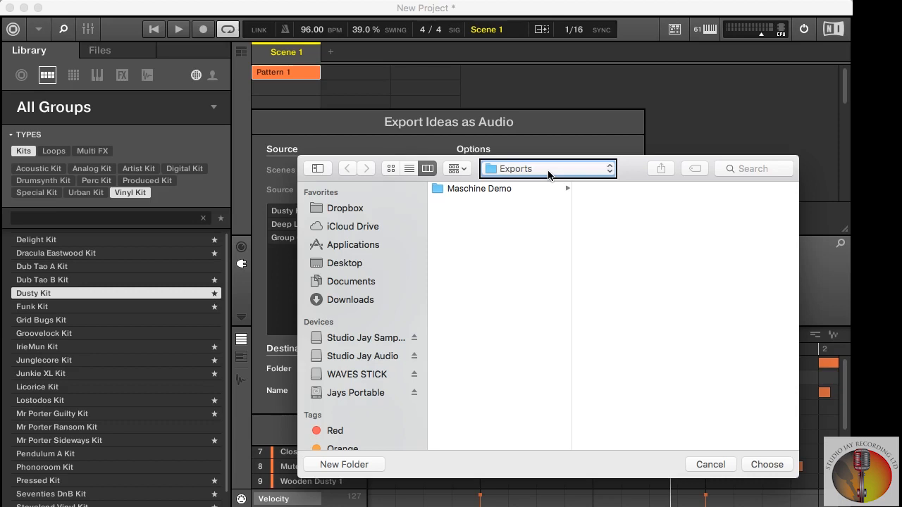
pyautogui.press('Return')
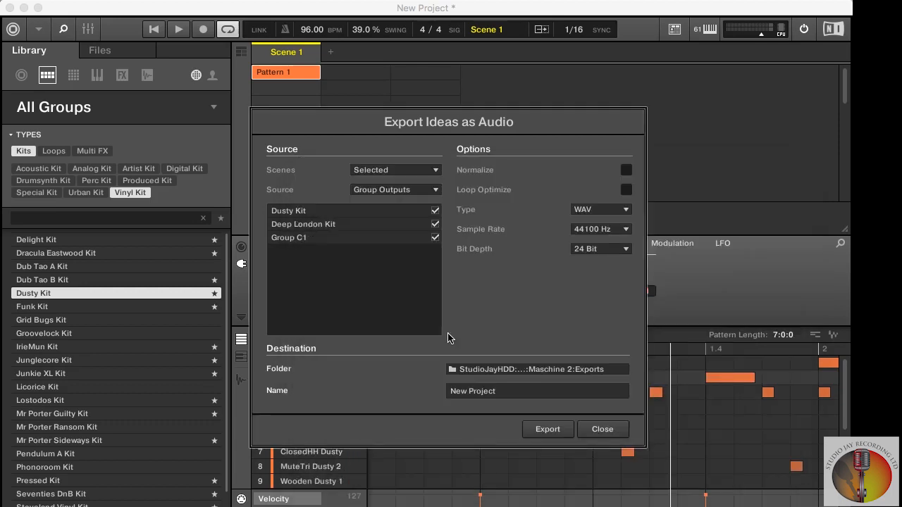
pyautogui.doubleClick(458, 387)
pyautogui.write('Maschine Demo')
pyautogui.press('Return')
# - Switch to Finder and open the Exports folder under Native Instruments and Maschine 2 in Documents
pyautogui.press('super+Tab')
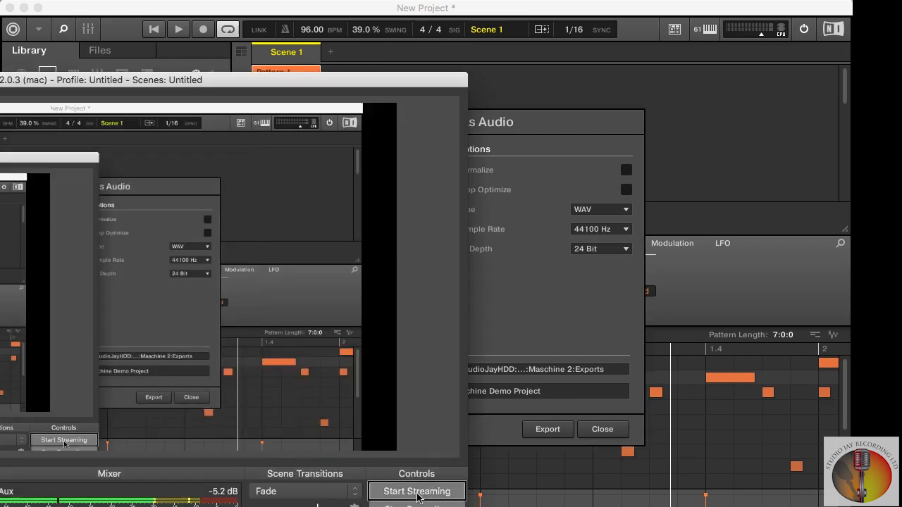
pyautogui.press('super+Tab')
pyautogui.press('super+Tab')
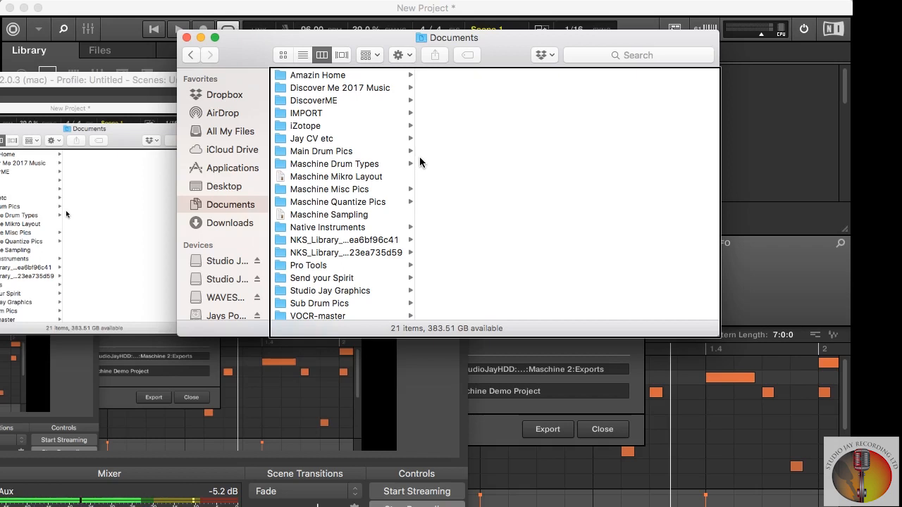
pyautogui.press('m')
pyautogui.press('n')
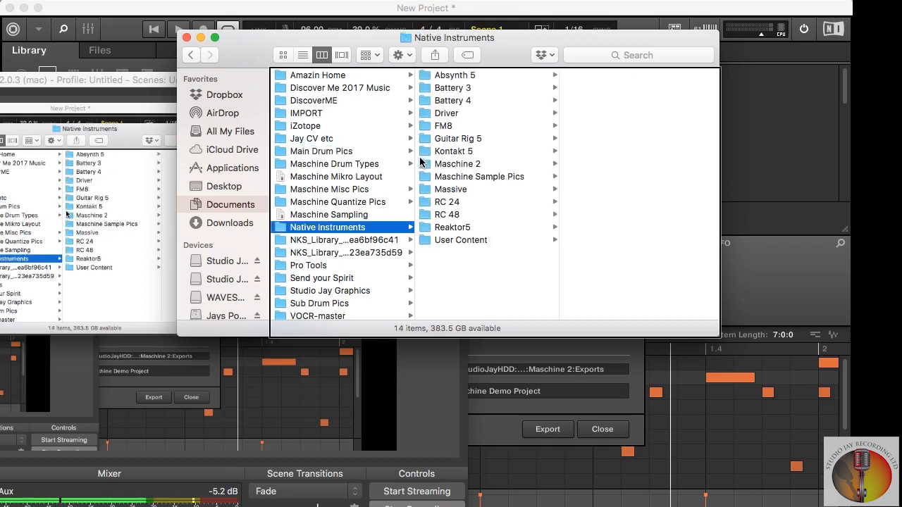
pyautogui.click(455, 76)
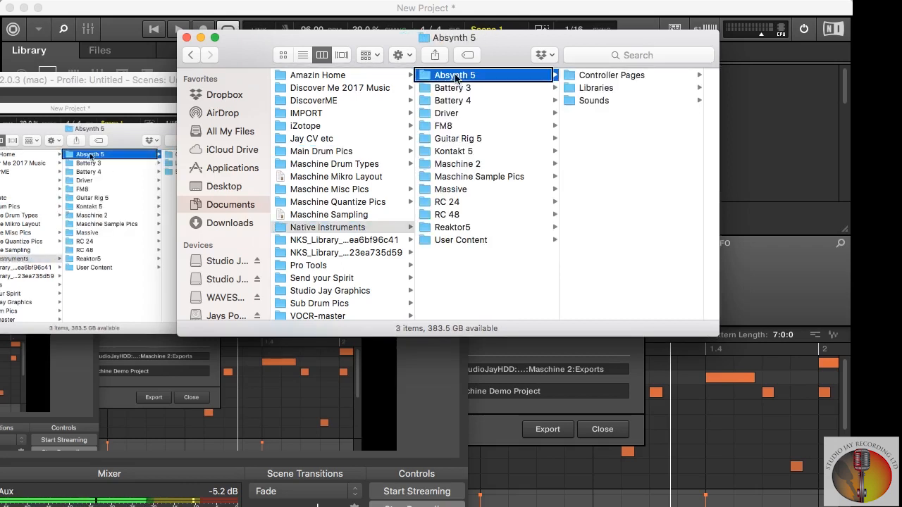
pyautogui.click(457, 165)
pyautogui.hscroll(3, 462, 126)
pyautogui.click(465, 76)
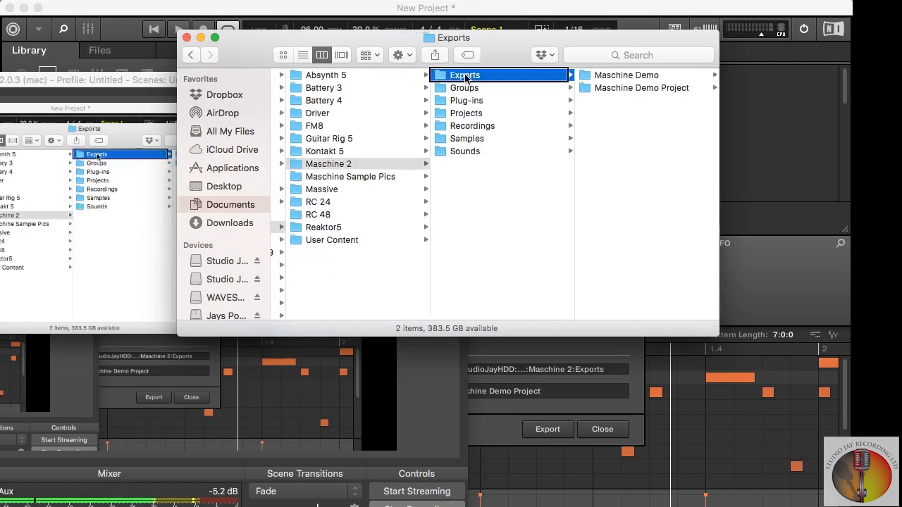
# - Preview the audio file 001 Scene 1 - Banger Loc Kit.wav in the Maschine Demo folder and close the preview
pyautogui.hscroll(3, 467, 127)
pyautogui.click(482, 77)
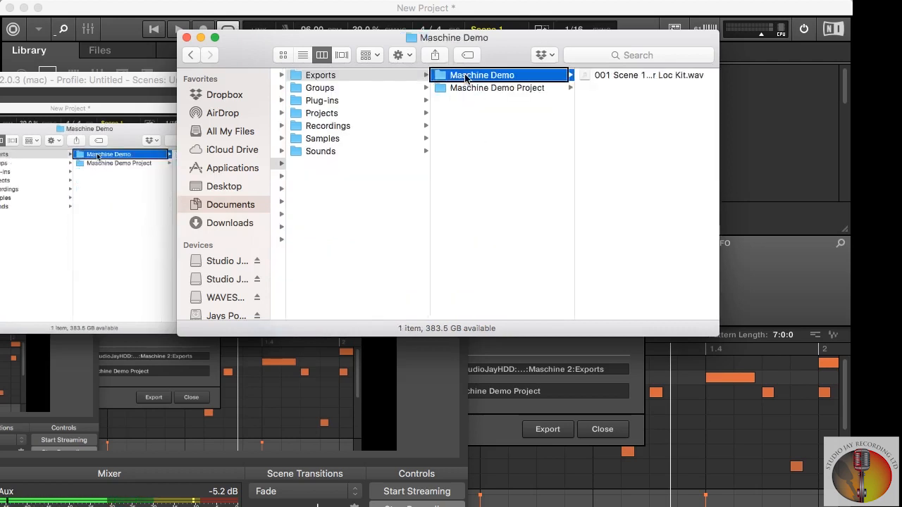
pyautogui.hscroll(3, 482, 76)
pyautogui.click(502, 75)
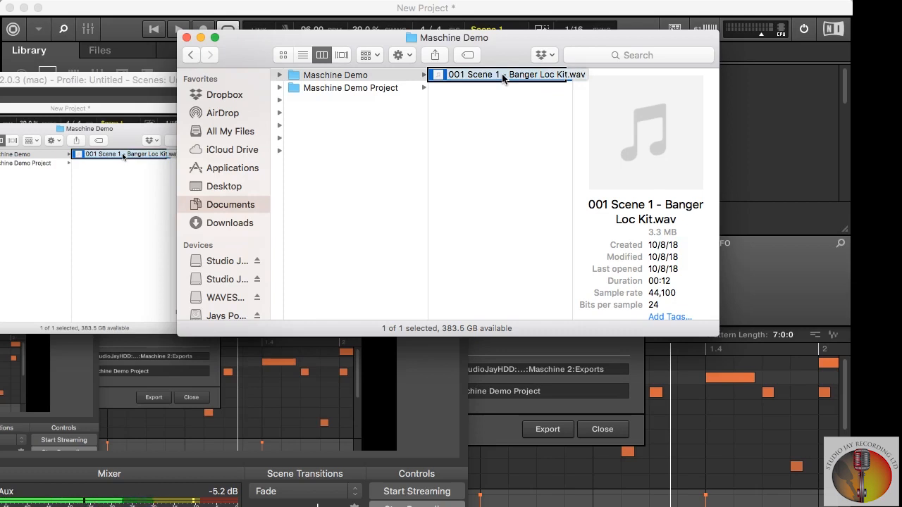
pyautogui.press('Return')
pyautogui.press('space')
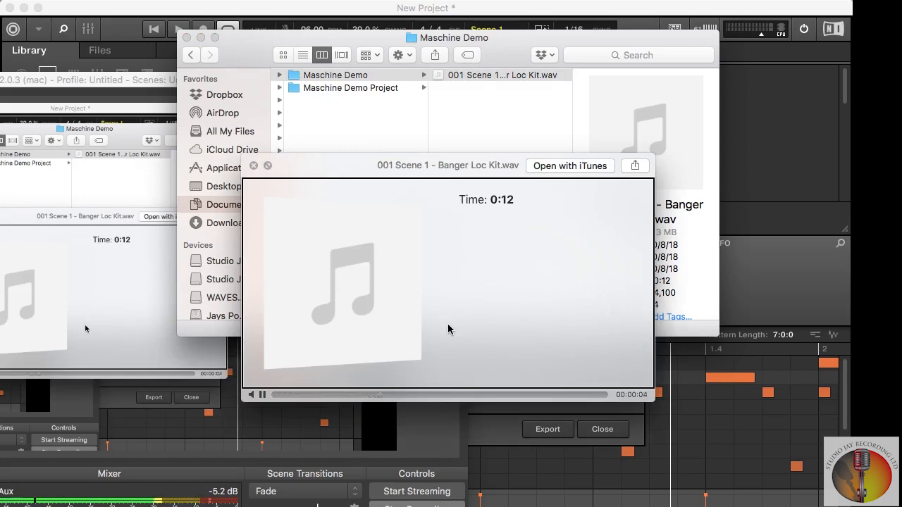
pyautogui.press('space')
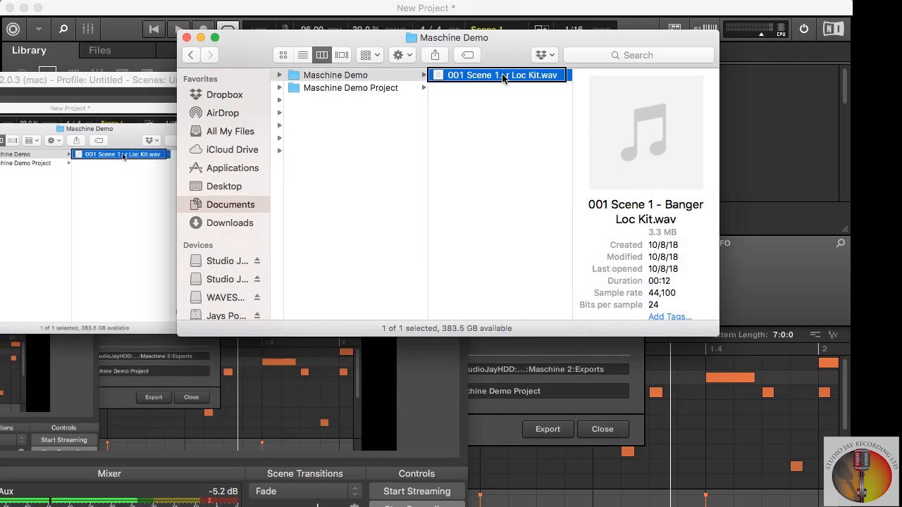
pyautogui.press('Return')
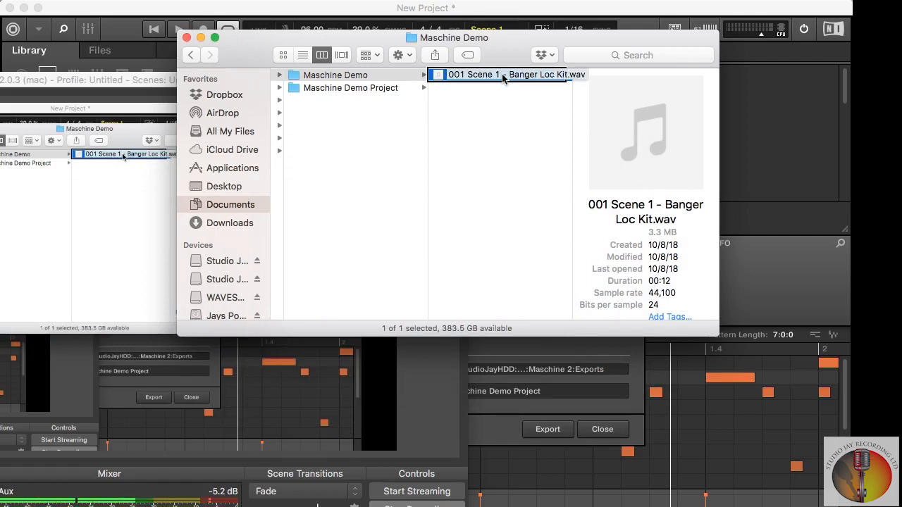
pyautogui.press('Return')
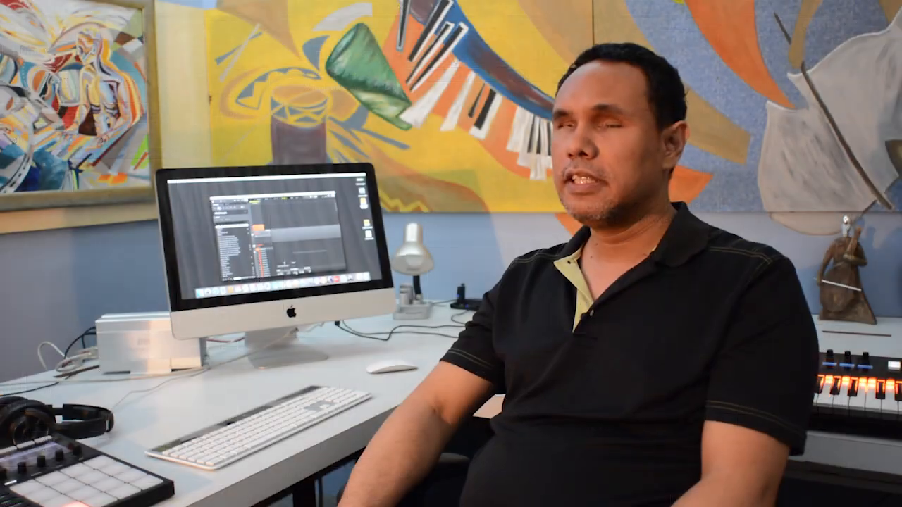